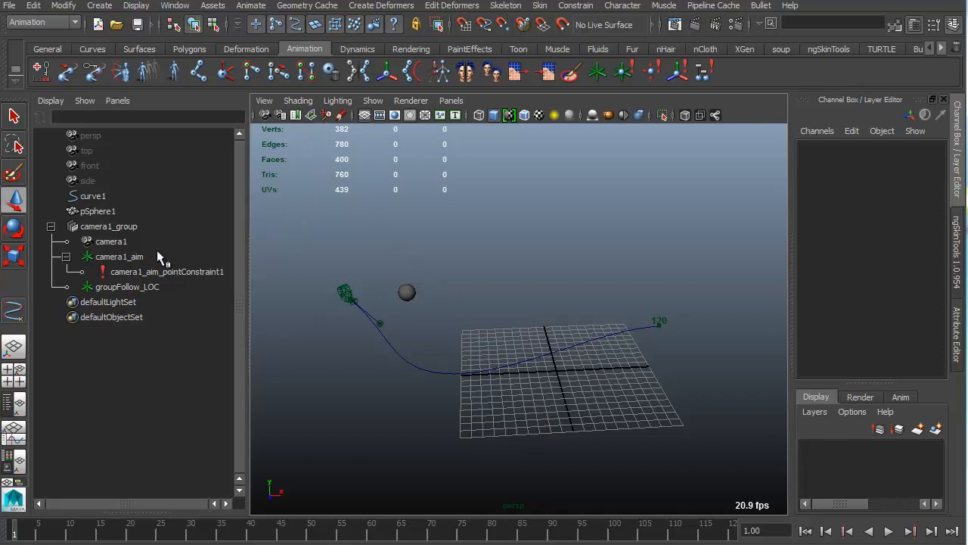
{"action": "left_click", "coordinate": [99, 5]}
{"action": "mouse_move", "coordinate": [171, 83]}
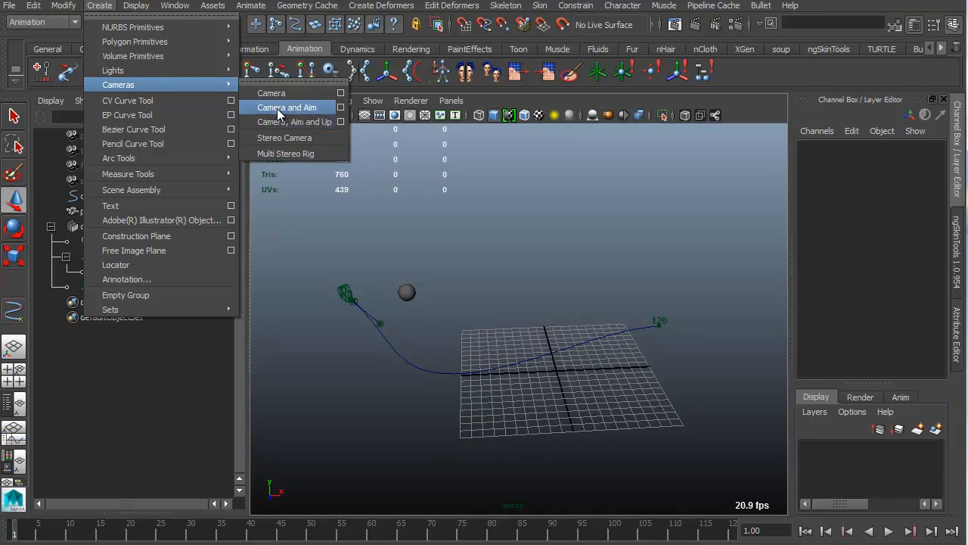
{"action": "left_click", "coordinate": [303, 109]}
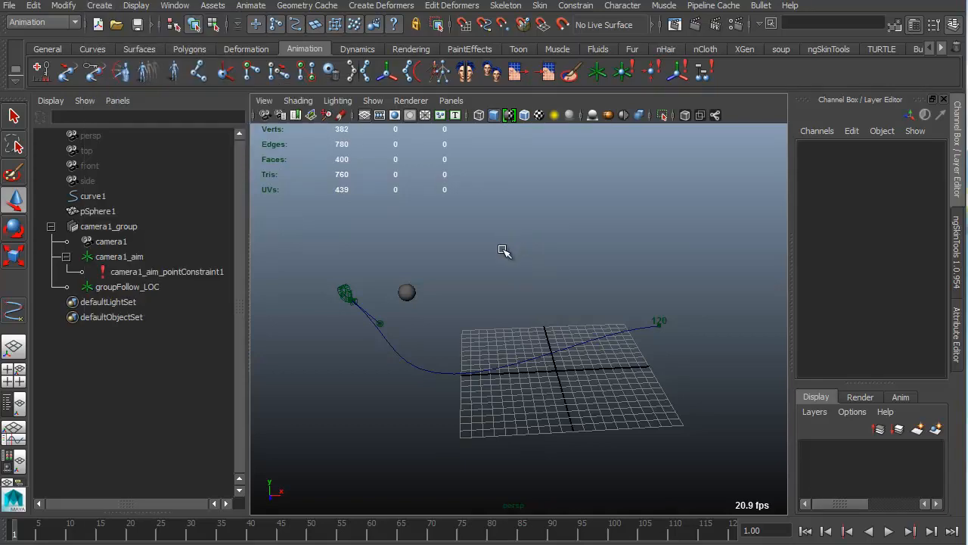
- Examine camera1 and its camera1_aim locator at the start of the motion path curve
{"action": "right_click_drag", "start_coordinate": [452, 310], "coordinate": [568, 310], "text": "alt"}
{"action": "middle_click_drag", "start_coordinate": [426, 305], "coordinate": [633, 318], "text": "alt"}
{"action": "right_click_drag", "start_coordinate": [400, 316], "coordinate": [475, 306], "text": "alt"}
{"action": "left_click", "coordinate": [341, 221]}
{"action": "left_click_drag", "start_coordinate": [420, 245], "coordinate": [454, 248], "text": "alt"}
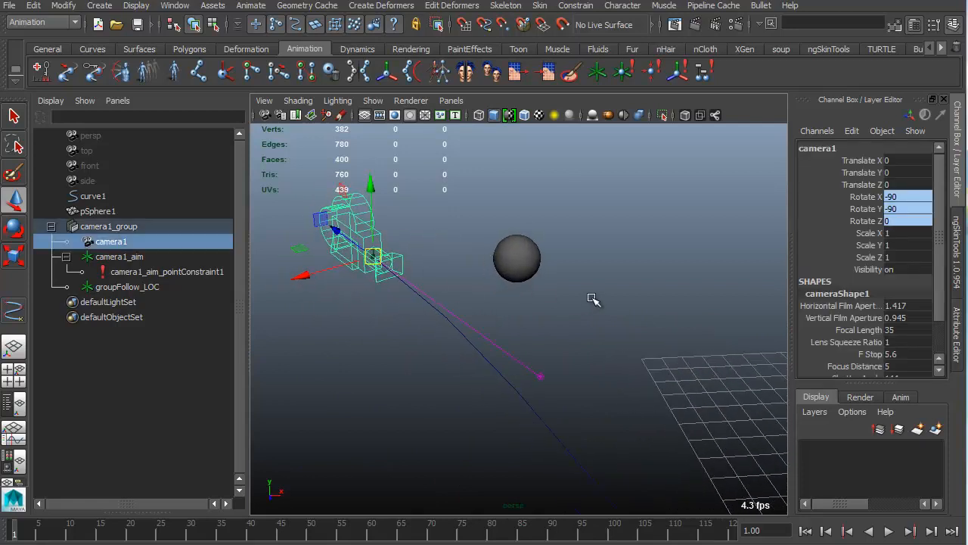
{"action": "left_click", "coordinate": [551, 391]}
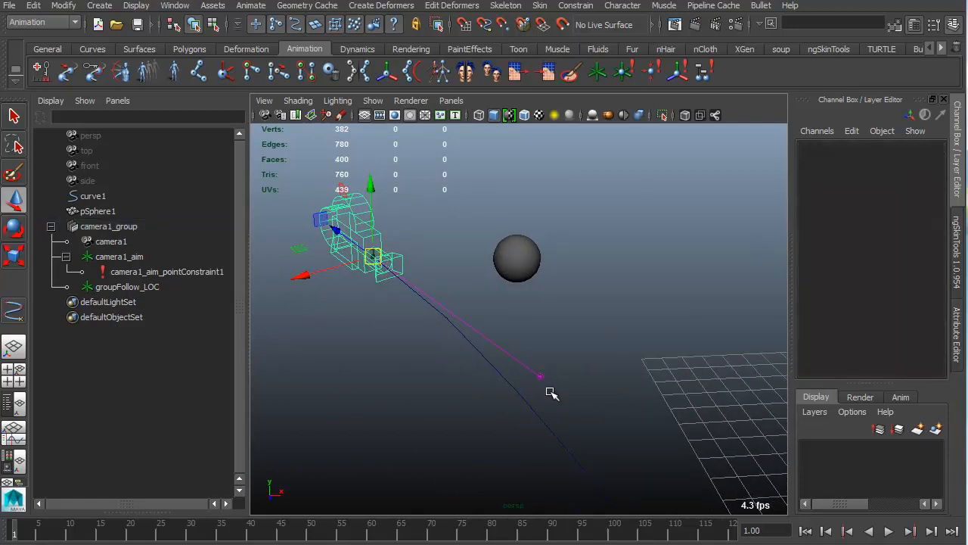
{"action": "left_click", "coordinate": [541, 374]}
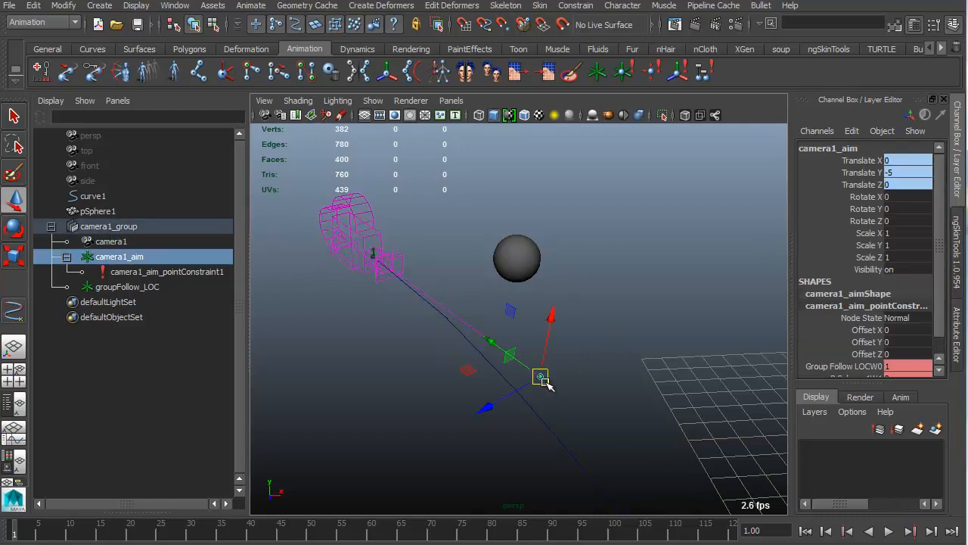
{"action": "left_click_drag", "start_coordinate": [541, 374], "coordinate": [618, 257]}
{"action": "left_click", "coordinate": [674, 293]}
{"action": "left_click_drag", "start_coordinate": [708, 310], "coordinate": [543, 337], "text": "alt"}
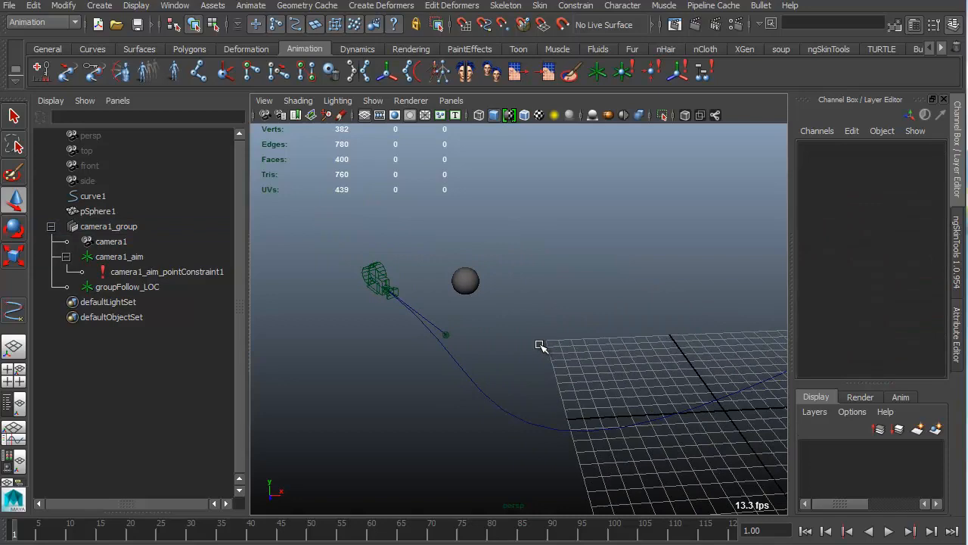
{"action": "middle_click_drag", "start_coordinate": [609, 329], "coordinate": [508, 310], "text": "alt"}
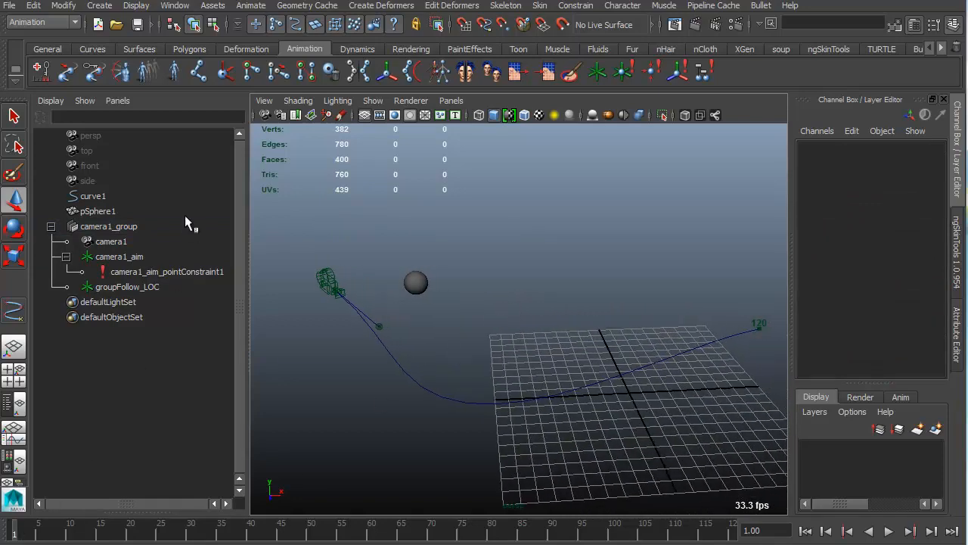
- Inspect pSphere1, play the camera animation along the curve, and scrub back to frame 3
{"action": "left_click", "coordinate": [119, 213]}
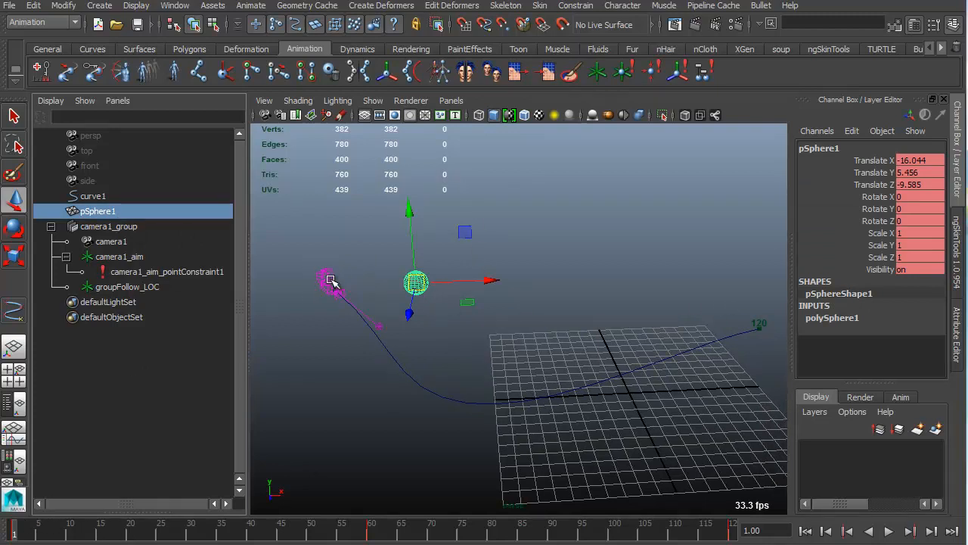
{"action": "left_click", "coordinate": [655, 277]}
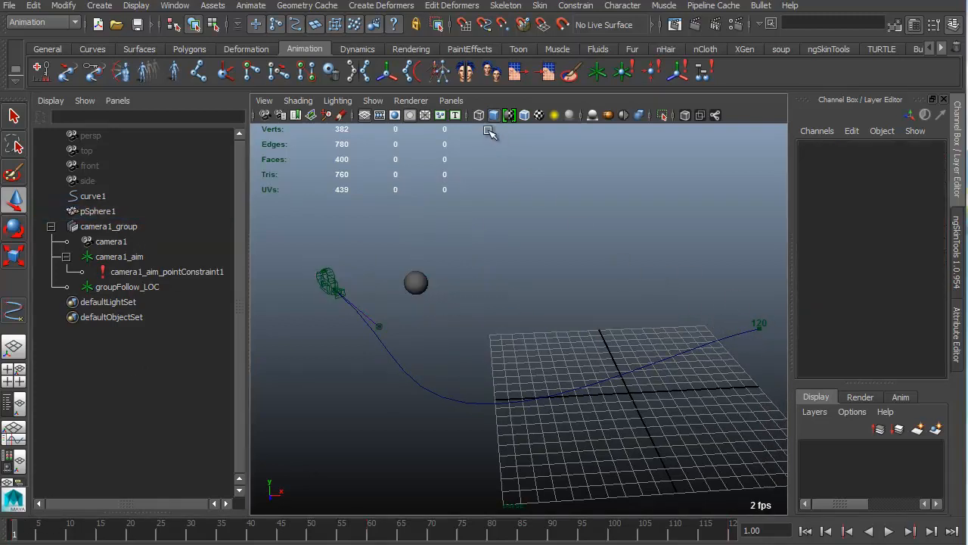
{"action": "left_click", "coordinate": [411, 100]}
{"action": "mouse_move", "coordinate": [451, 101]}
{"action": "left_click", "coordinate": [625, 114]}
{"action": "key", "text": "alt+v"}
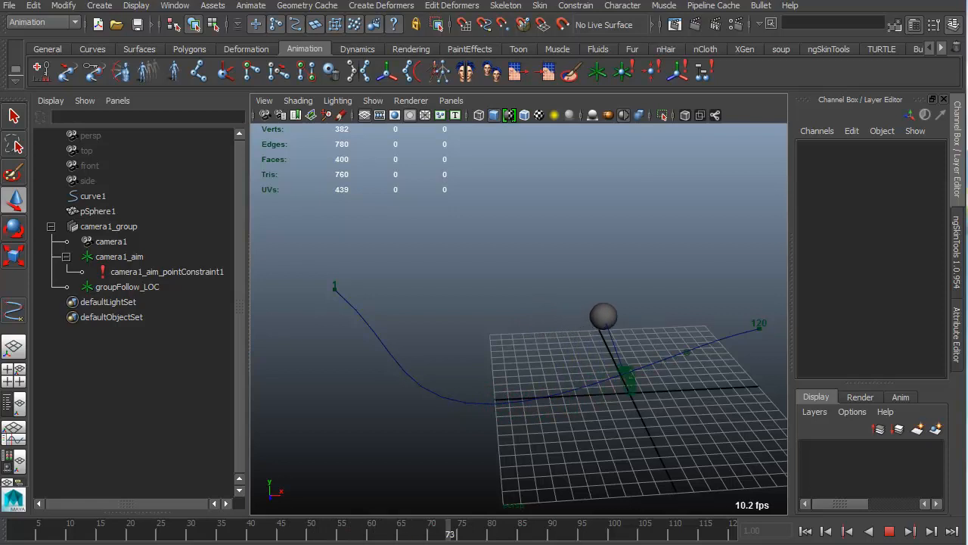
{"action": "mouse_move", "coordinate": [496, 538]}
{"action": "left_mouse_down"}
{"action": "mouse_move", "coordinate": [710, 537]}
{"action": "mouse_move", "coordinate": [201, 537]}
{"action": "mouse_move", "coordinate": [14, 521]}
{"action": "mouse_move", "coordinate": [431, 534]}
{"action": "mouse_move", "coordinate": [5, 525]}
{"action": "mouse_move", "coordinate": [140, 534]}
{"action": "mouse_move", "coordinate": [27, 531]}
{"action": "left_mouse_up"}
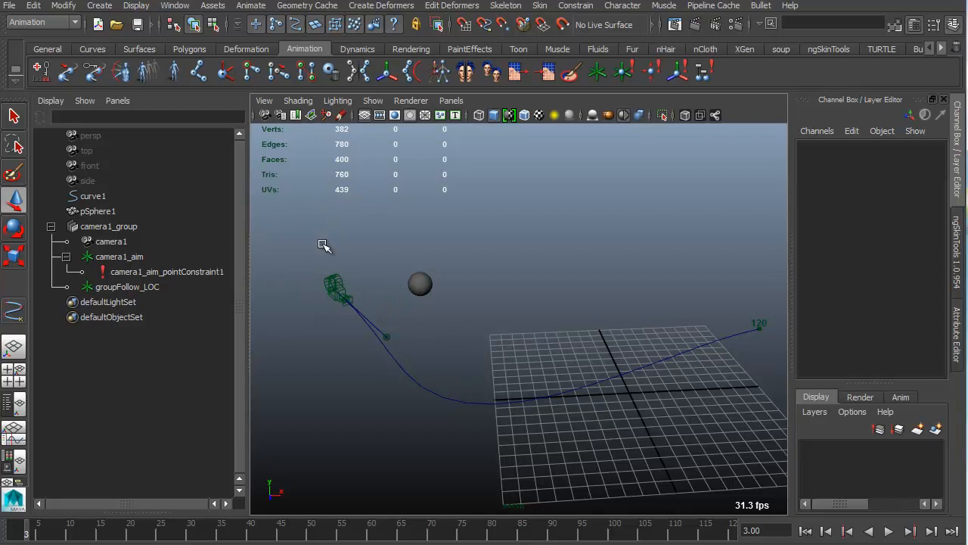
- Create a locator and attach it to curve1 as a motion path
{"action": "left_click", "coordinate": [337, 286]}
{"action": "left_click", "coordinate": [356, 386]}
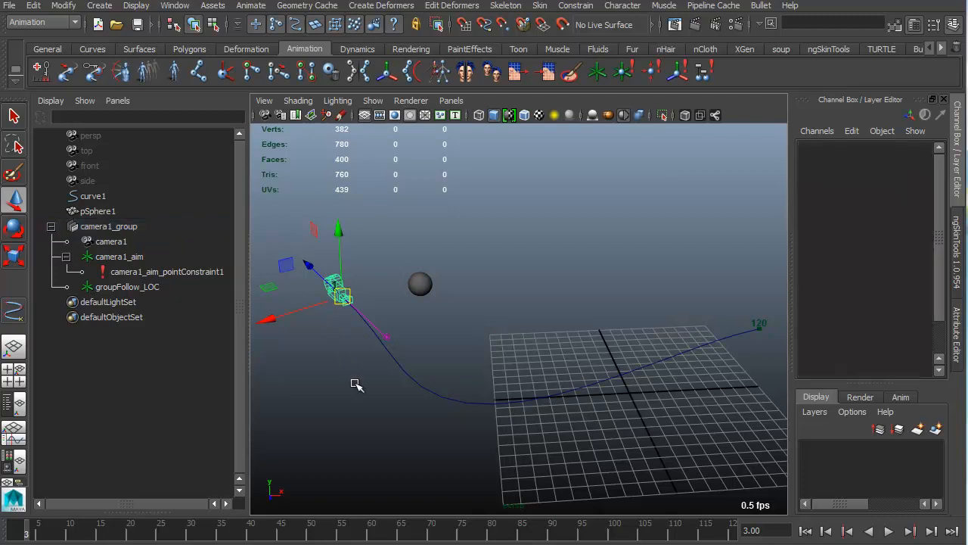
{"action": "left_click", "coordinate": [597, 73]}
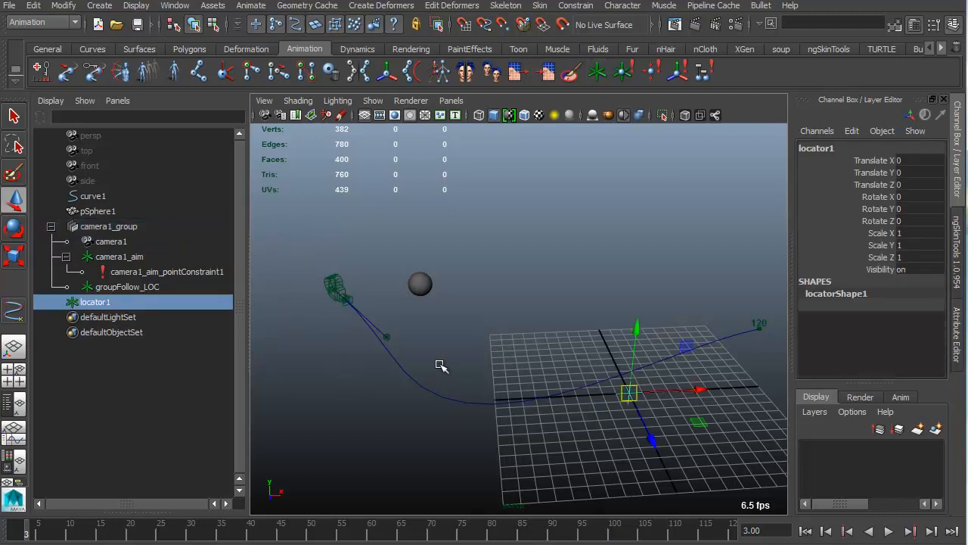
{"action": "left_click", "coordinate": [431, 401], "text": "shift"}
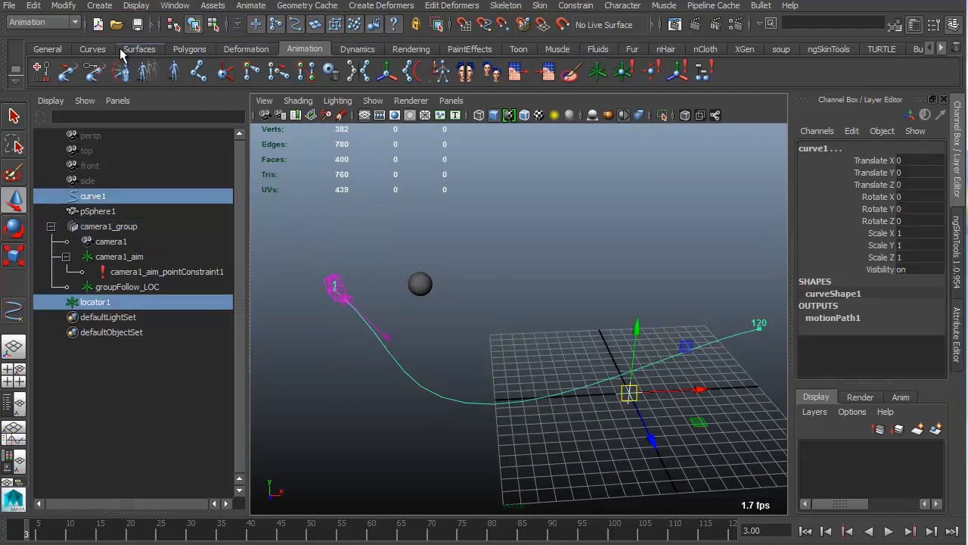
{"action": "left_click", "coordinate": [68, 75]}
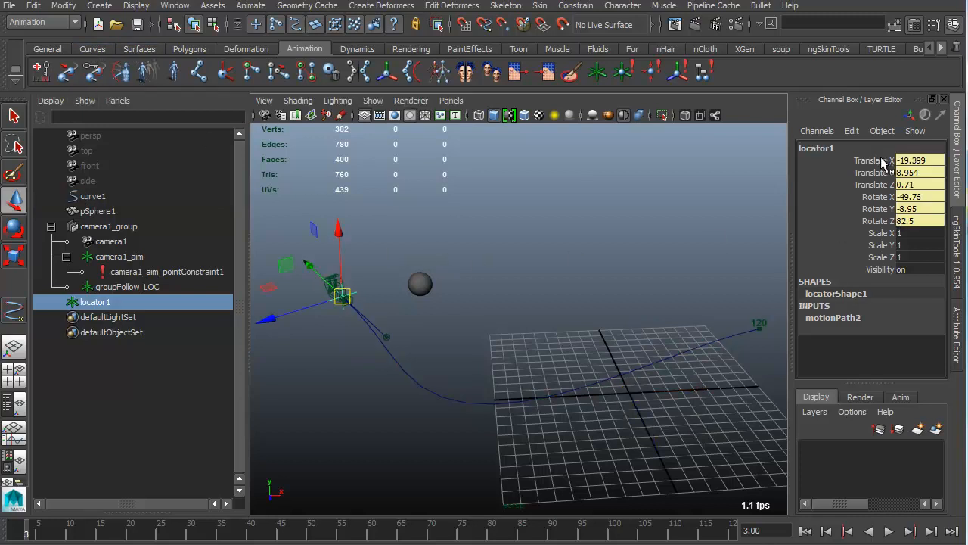
- Try keying locator1's translation and rotation at frame 19 and rotating it freely, and undo these edits
{"action": "left_click_drag", "start_coordinate": [102, 529], "coordinate": [129, 534]}
{"action": "key", "text": "shift+w"}
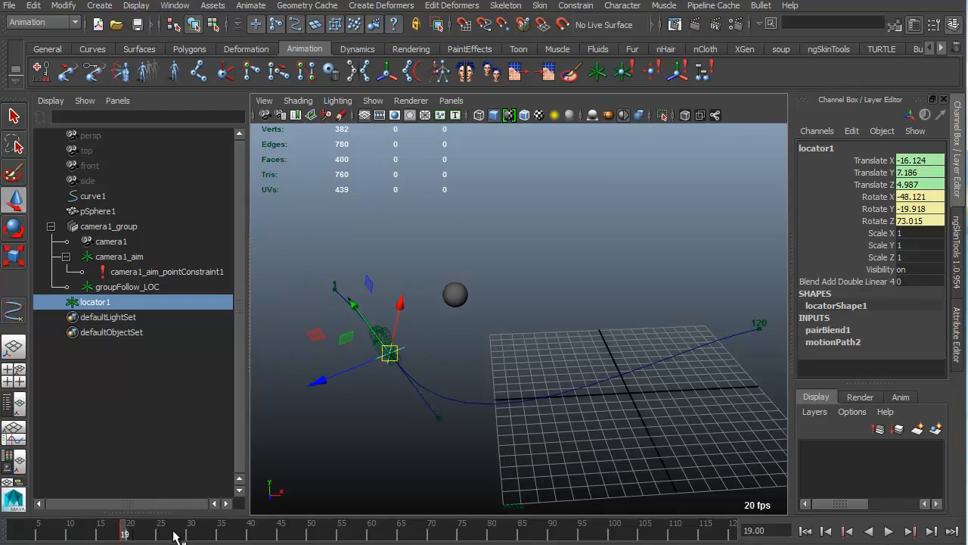
{"action": "key", "text": "shift+e"}
{"action": "key", "text": "e"}
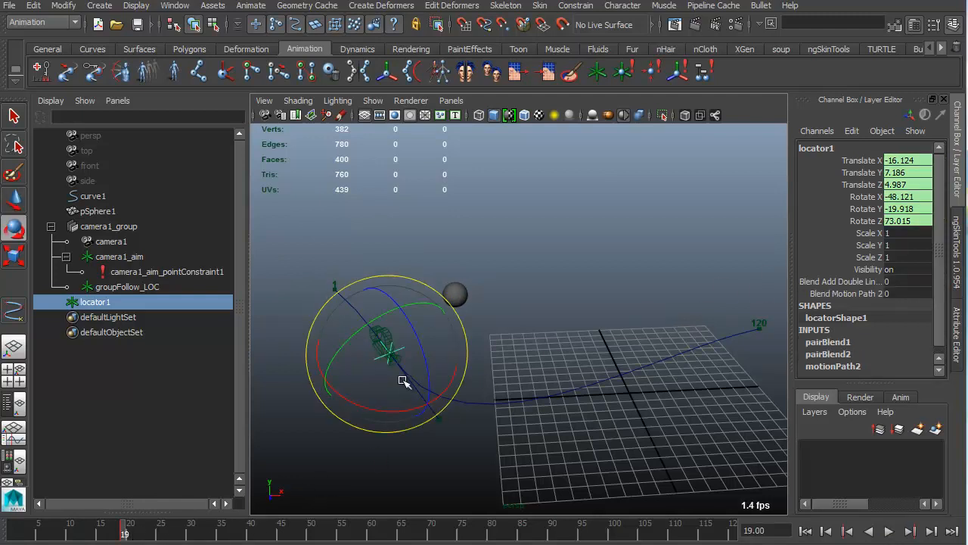
{"action": "left_click_drag", "start_coordinate": [401, 380], "coordinate": [423, 406]}
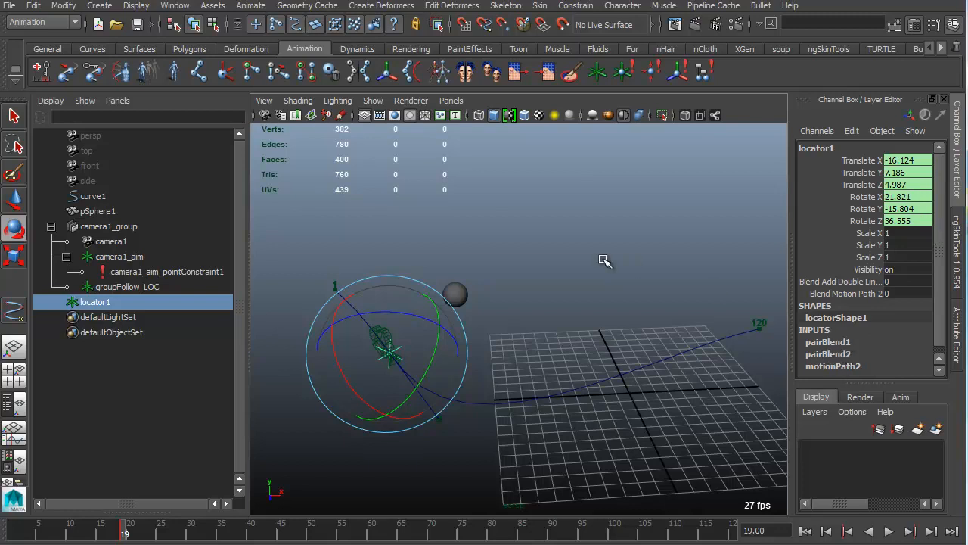
{"action": "key", "text": "z"}
{"action": "key", "text": "z"}
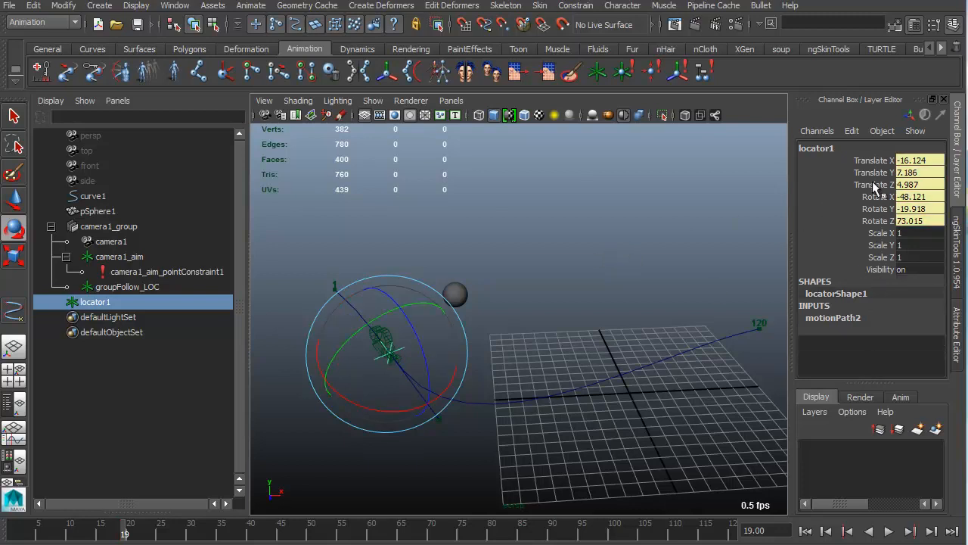
- Delete locator1 from the scene
{"action": "left_click", "coordinate": [176, 303]}
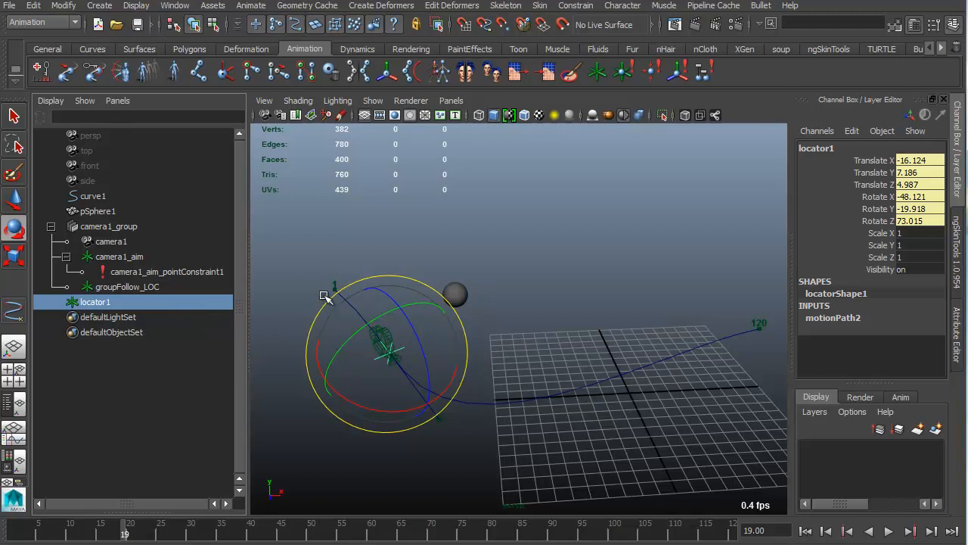
{"action": "left_click", "coordinate": [352, 301]}
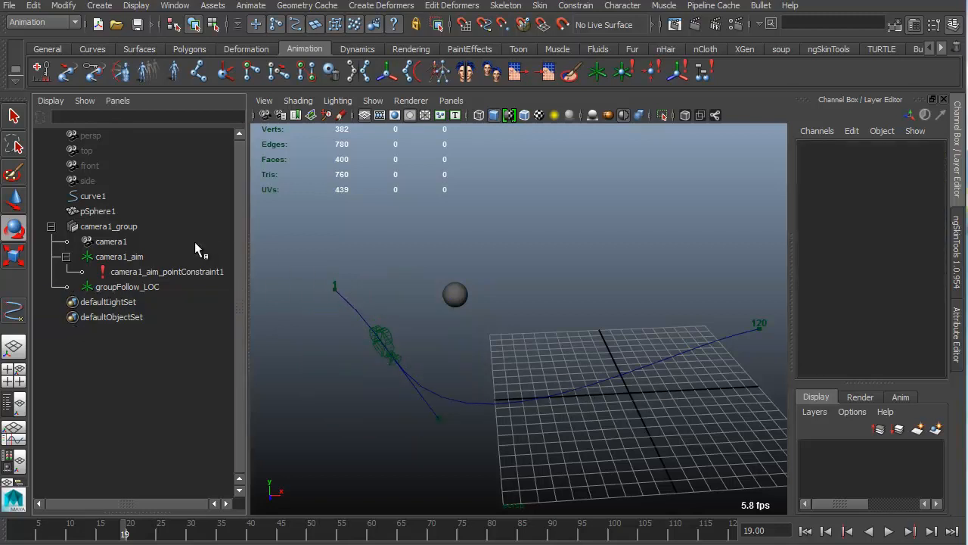
- Examine camera1_group, and compare camera1_aim with groupFollow_LOC at frame 1
{"action": "left_click", "coordinate": [121, 230]}
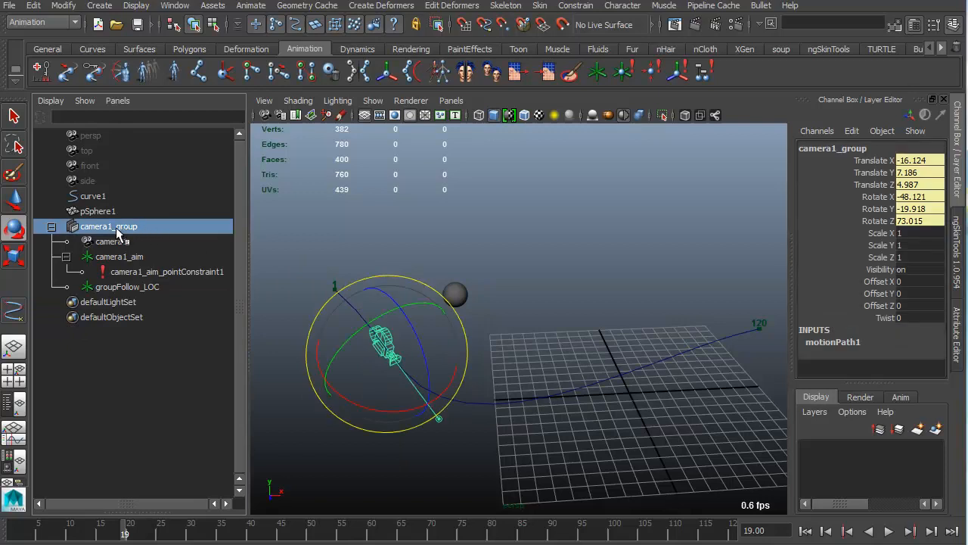
{"action": "left_click", "coordinate": [532, 356]}
{"action": "left_click", "coordinate": [116, 257]}
{"action": "left_click", "coordinate": [154, 288]}
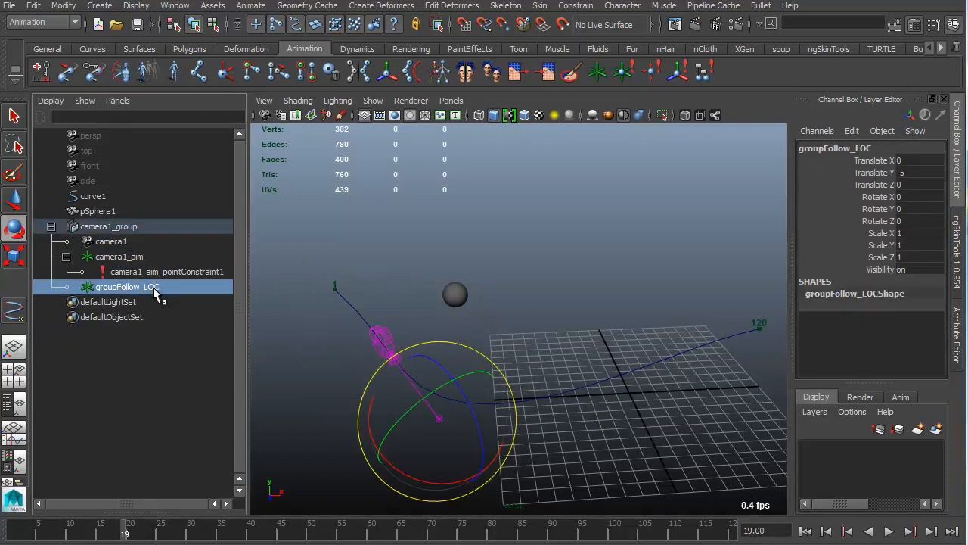
{"action": "key", "text": "alt+shift+v"}
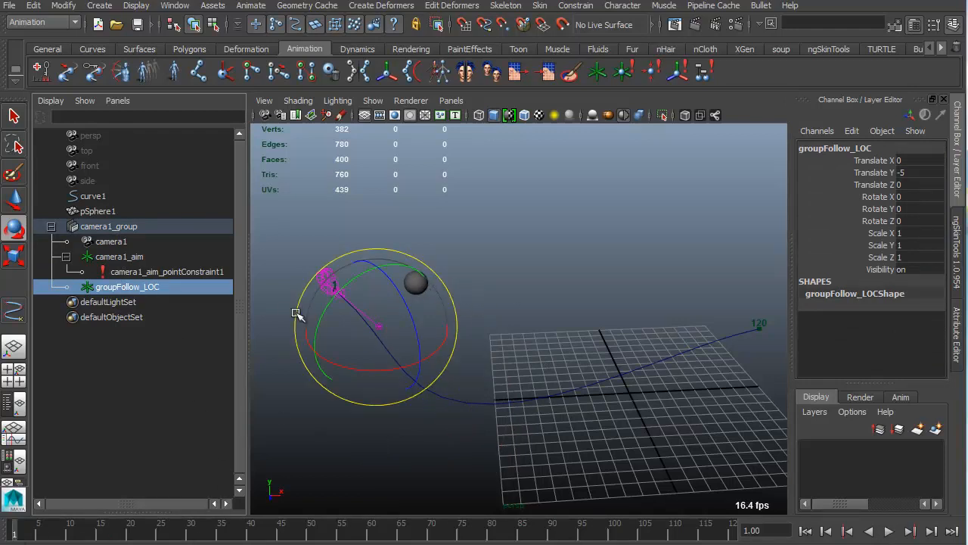
{"action": "left_click", "coordinate": [130, 259]}
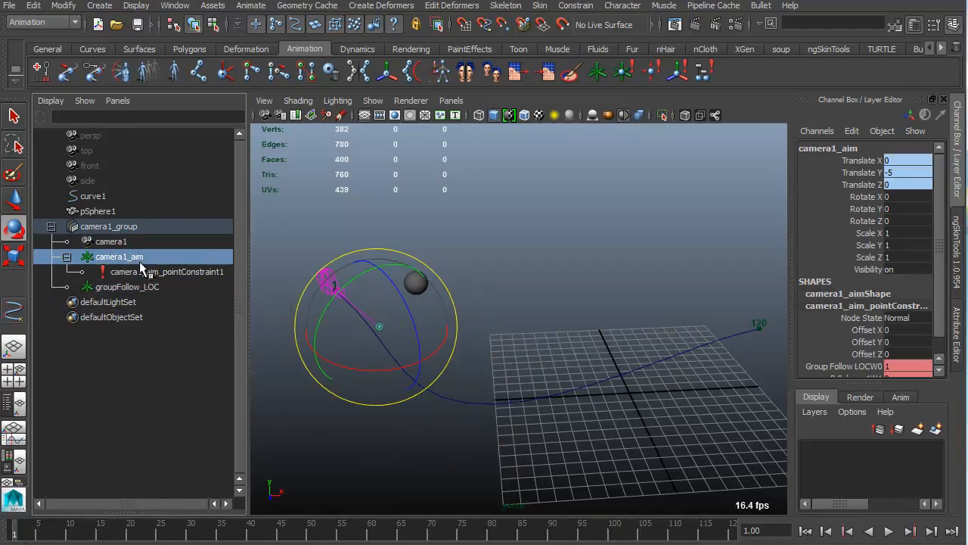
{"action": "left_click", "coordinate": [151, 288]}
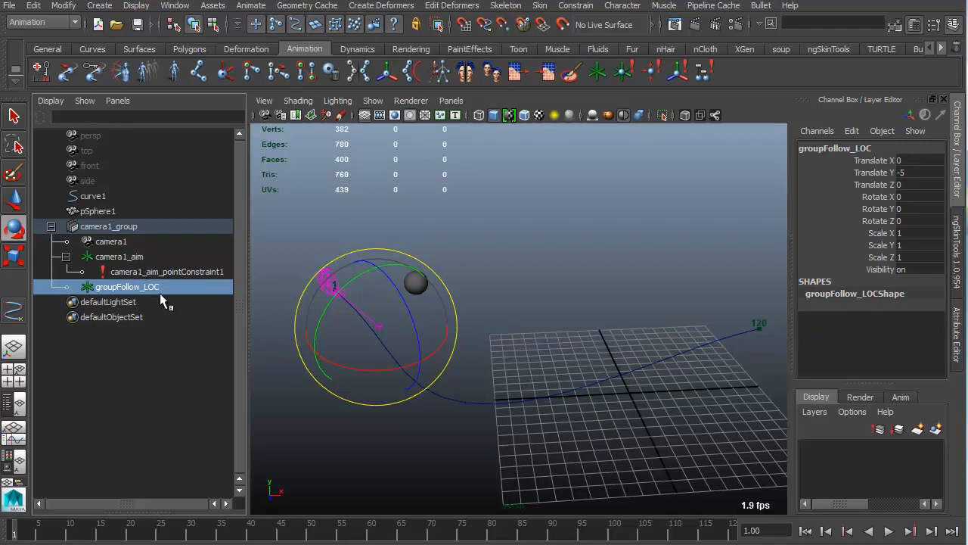
{"action": "left_click", "coordinate": [148, 257]}
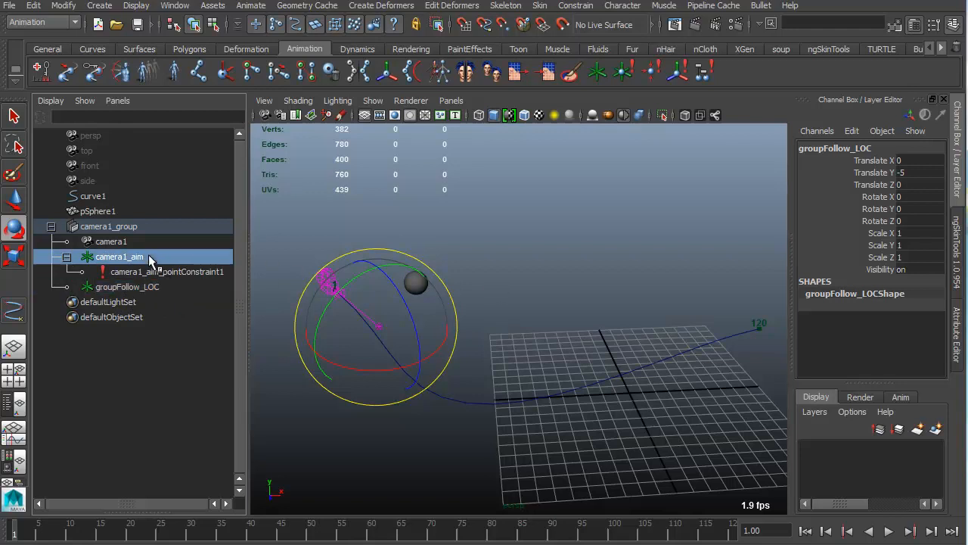
{"action": "left_click", "coordinate": [156, 290]}
{"action": "left_click", "coordinate": [155, 256]}
{"action": "left_click", "coordinate": [160, 287]}
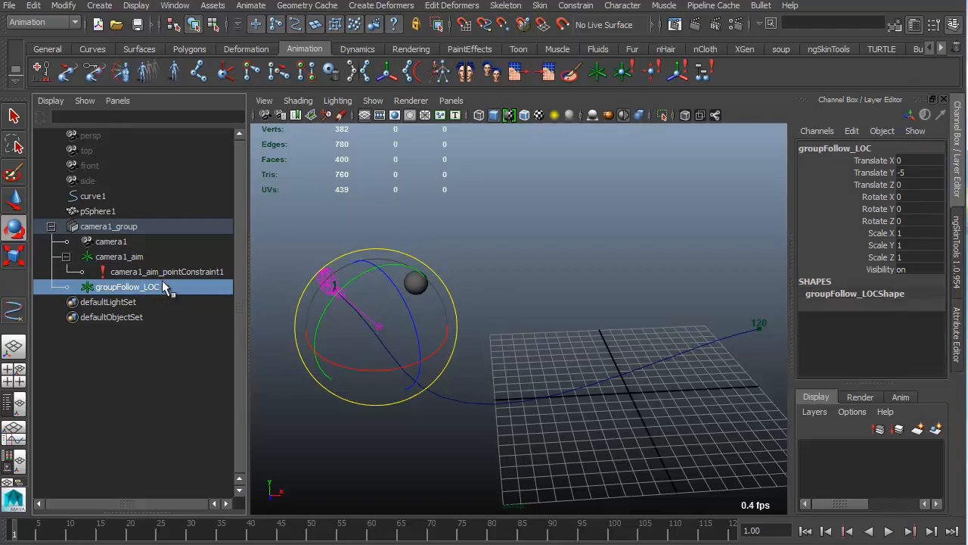
{"action": "left_click", "coordinate": [162, 258]}
{"action": "left_click", "coordinate": [162, 286]}
{"action": "left_click", "coordinate": [159, 257]}
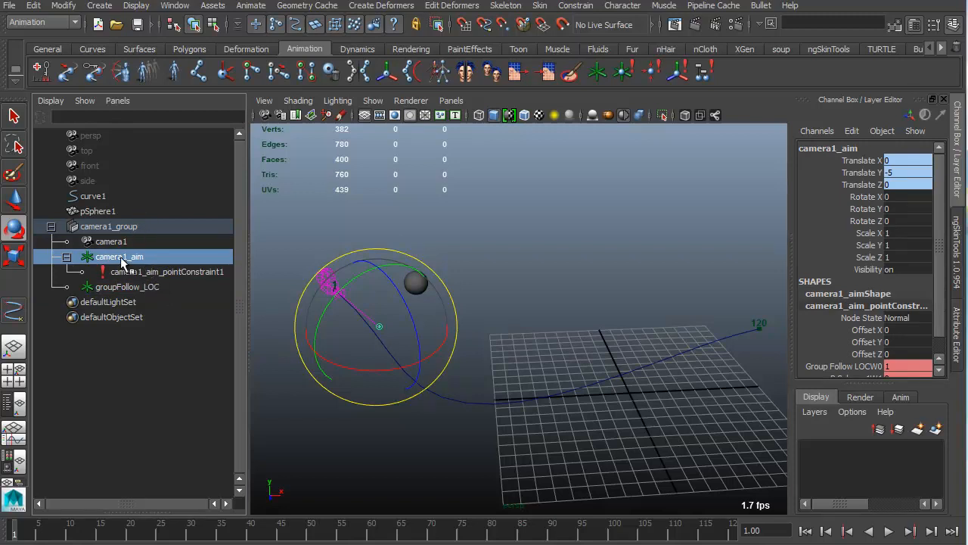
- Examine camera1_aim_pointConstraint1's groupFollow_LOC and pSphere1 weights at keyframes 50, 60, 85 and 95, and scrub back through the blend
{"action": "left_click", "coordinate": [161, 273]}
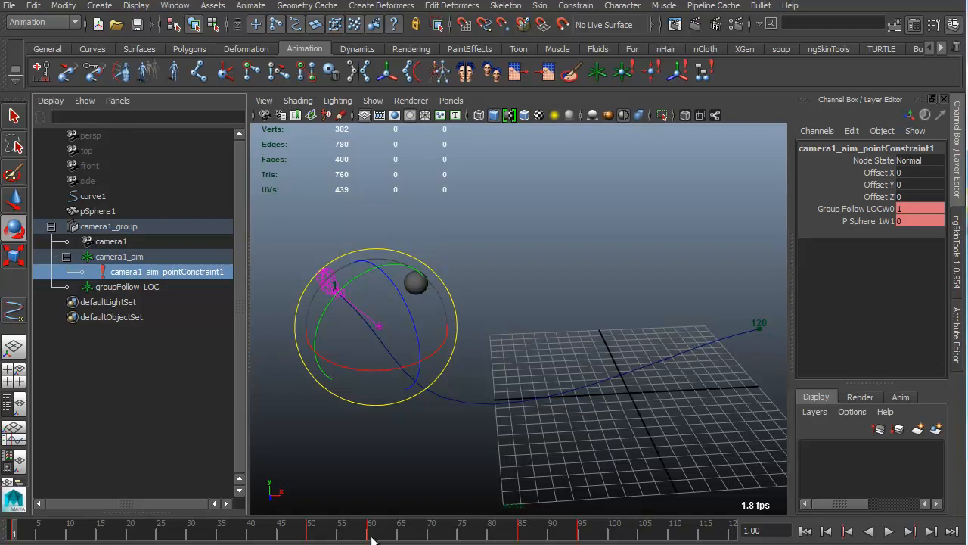
{"action": "left_click", "coordinate": [310, 532]}
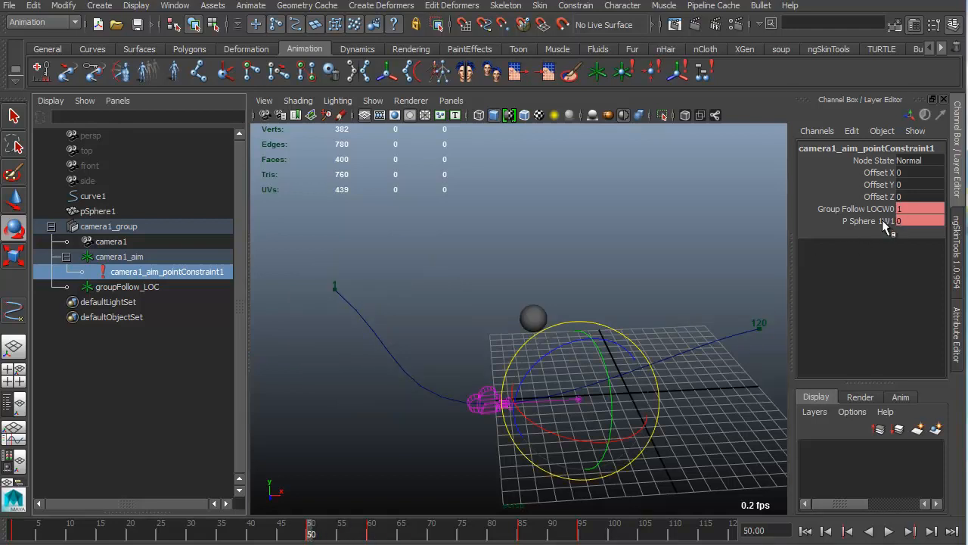
{"action": "left_click", "coordinate": [371, 534]}
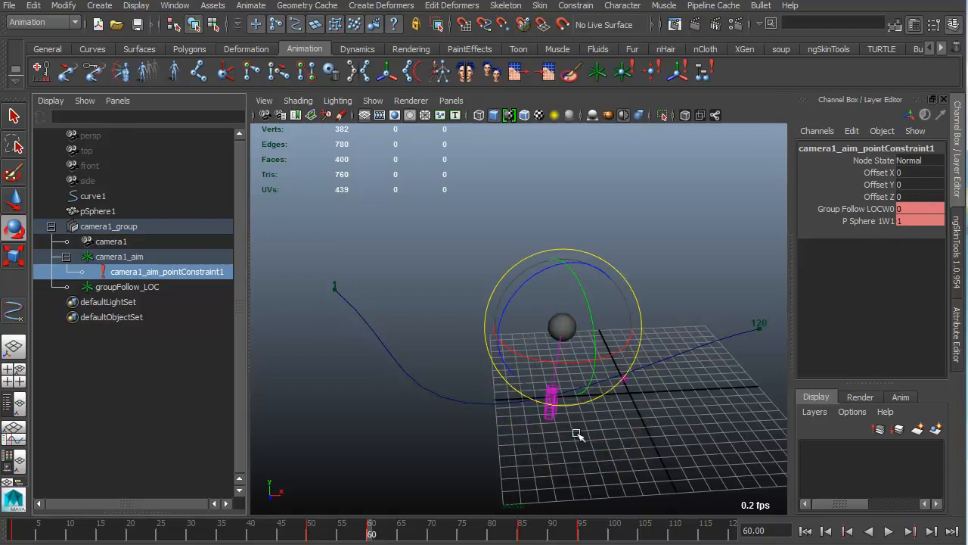
{"action": "left_click", "coordinate": [520, 534]}
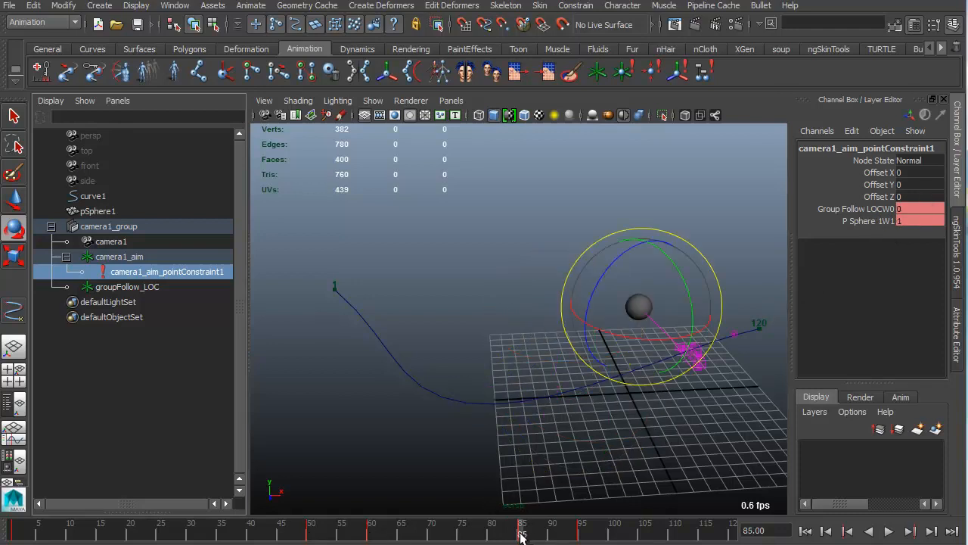
{"action": "left_click", "coordinate": [581, 534]}
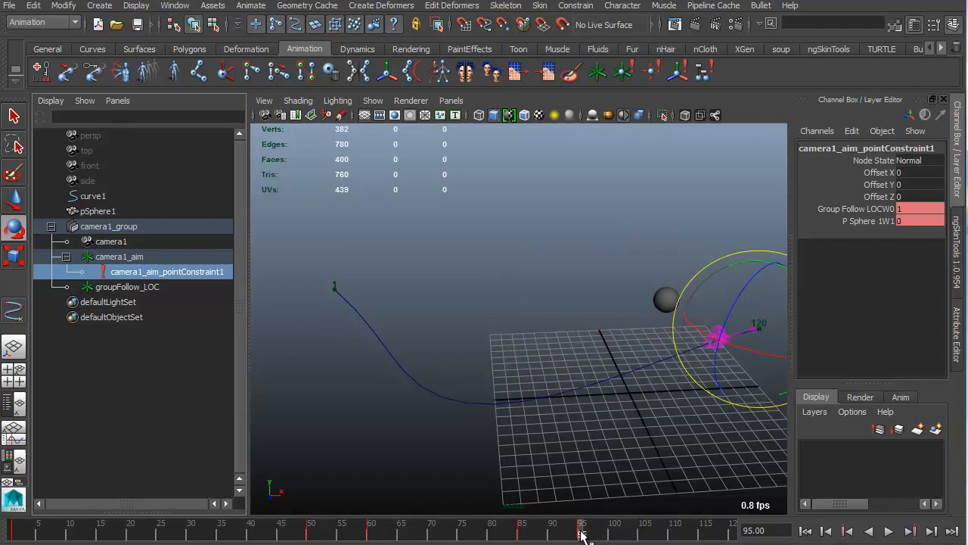
{"action": "left_click_drag", "start_coordinate": [581, 534], "coordinate": [371, 538]}
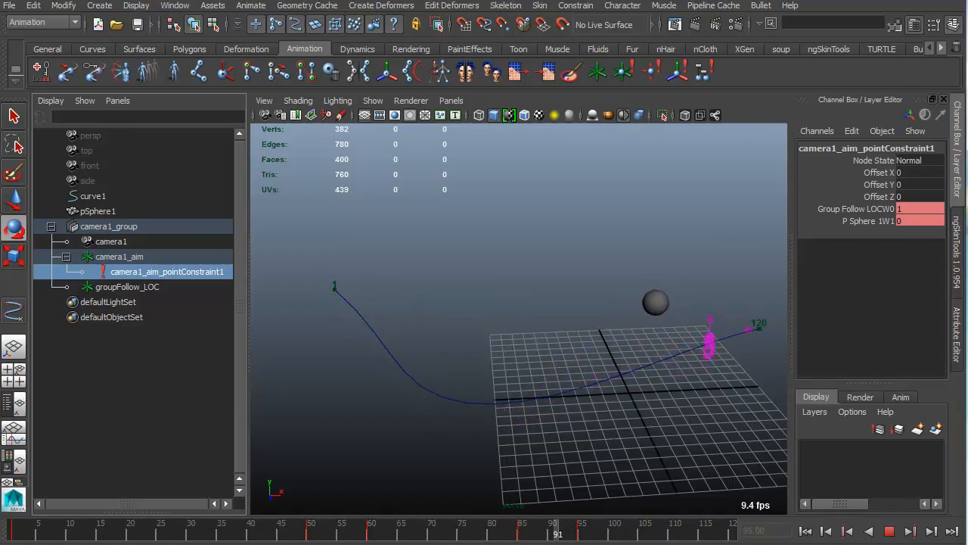
- Return the animation to frame 1 and delete camera1_group with everything inside it from the scene
{"action": "left_click_drag", "start_coordinate": [556, 529], "coordinate": [401, 529]}
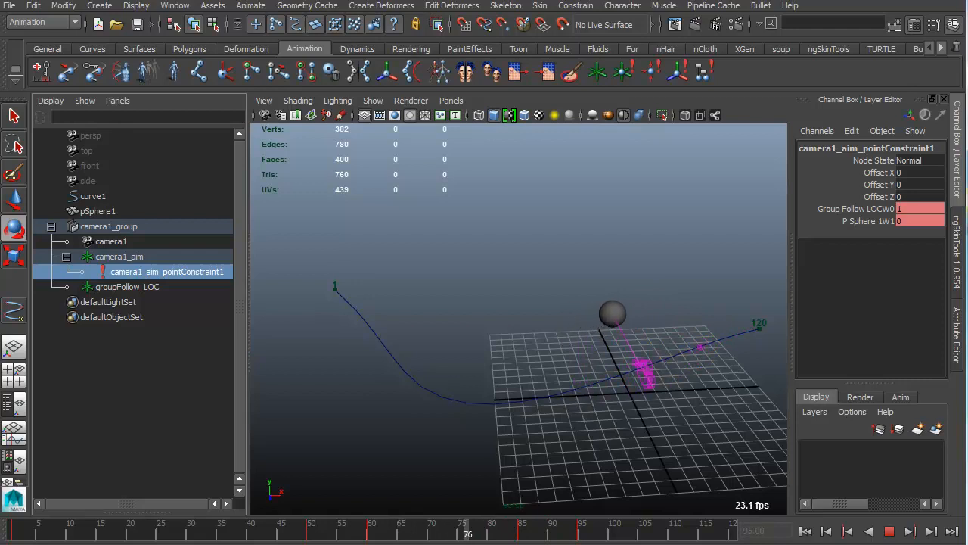
{"action": "left_click_drag", "start_coordinate": [569, 529], "coordinate": [14, 500]}
{"action": "left_click", "coordinate": [609, 259]}
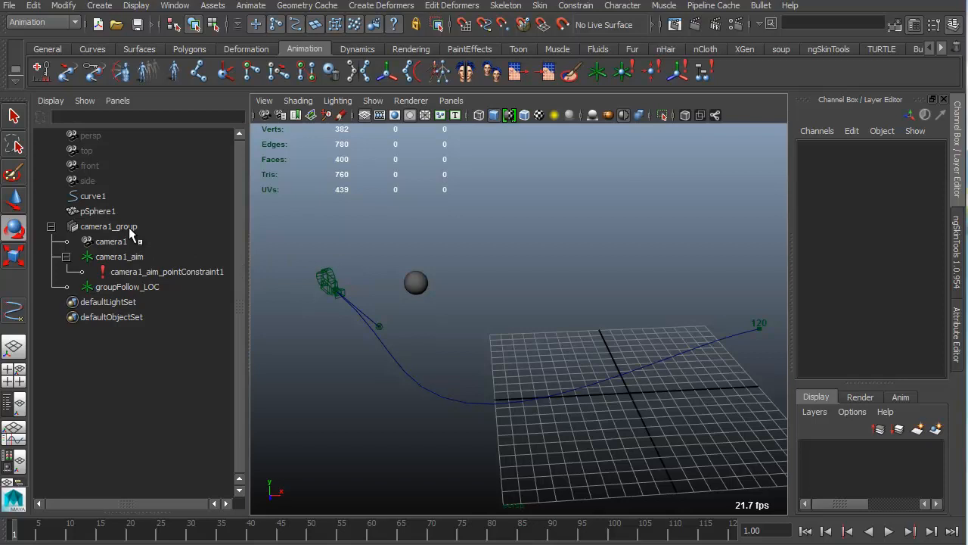
{"action": "left_click", "coordinate": [129, 227]}
{"action": "key", "text": "Delete"}
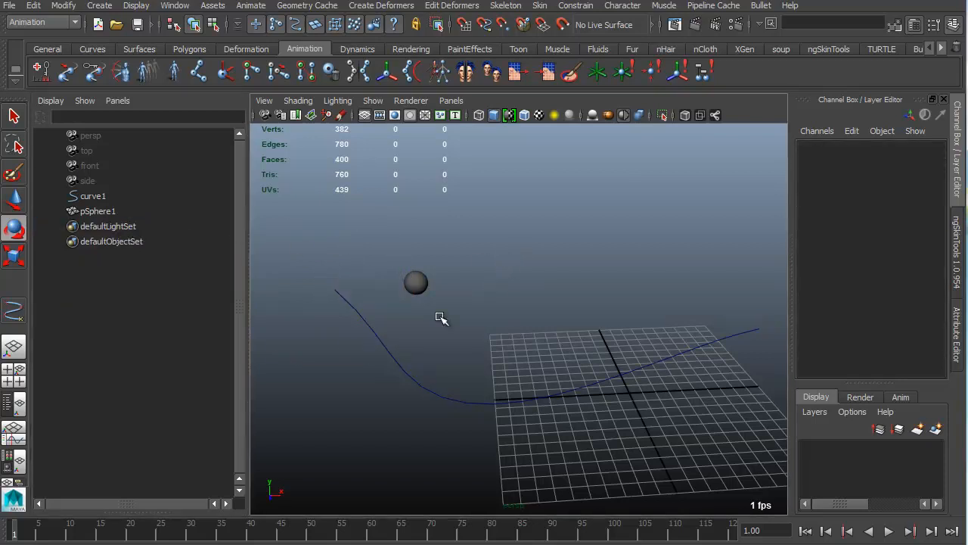
- Create a new camera with an aim control and expand its group in the scene hierarchy
{"action": "left_click_drag", "start_coordinate": [534, 386], "coordinate": [540, 409]}
{"action": "left_click", "coordinate": [557, 276]}
{"action": "left_click_drag", "start_coordinate": [417, 238], "coordinate": [464, 310]}
{"action": "left_click", "coordinate": [543, 278]}
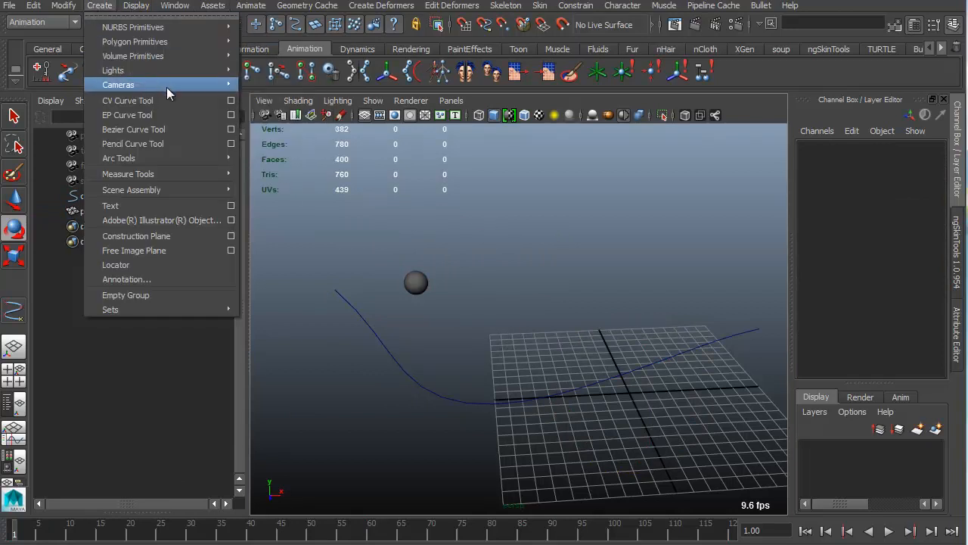
{"action": "mouse_move", "coordinate": [121, 85]}
{"action": "left_click", "coordinate": [302, 106]}
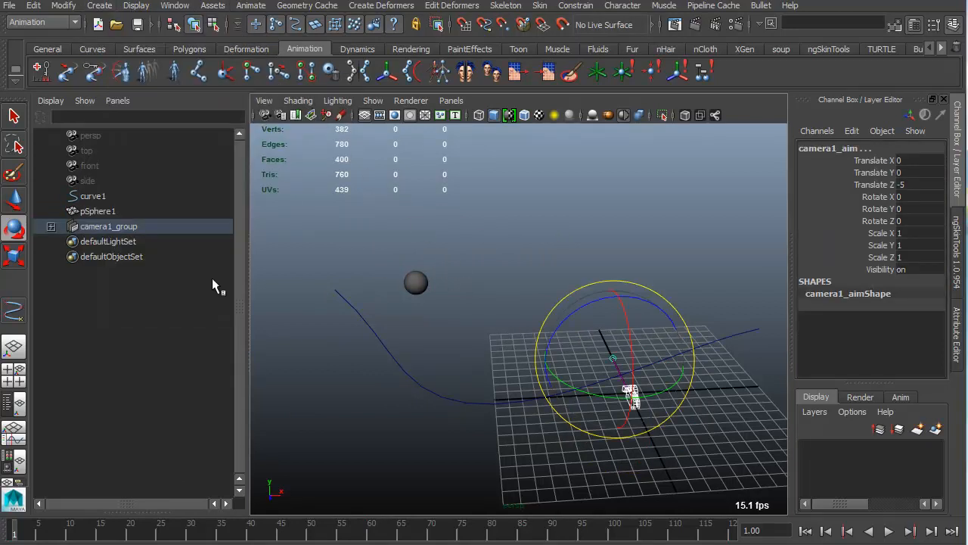
{"action": "left_click", "coordinate": [50, 227]}
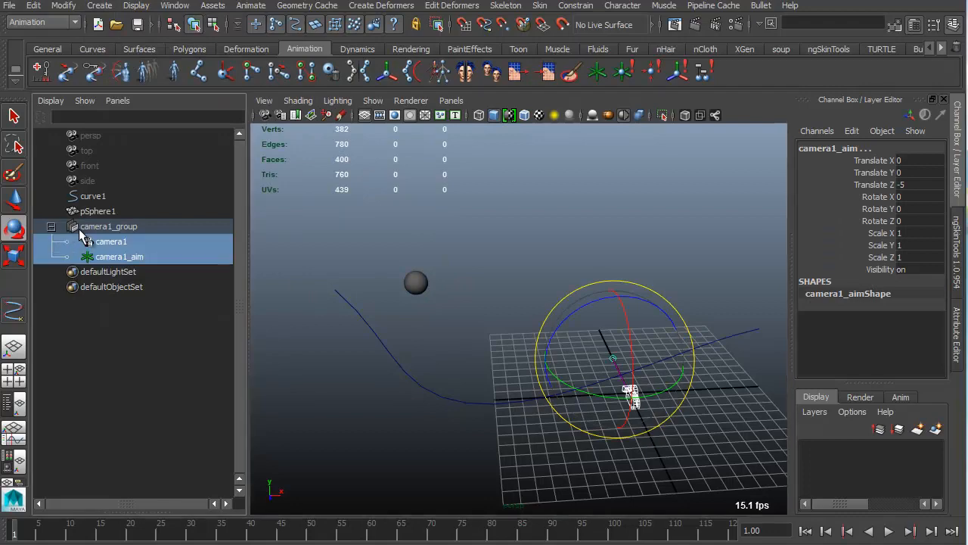
- Examine the new rig's camera1_group, camera1 and camera1_aim one by one at the grid origin
{"action": "left_click", "coordinate": [460, 267]}
{"action": "left_click", "coordinate": [143, 228]}
{"action": "key", "text": "f"}
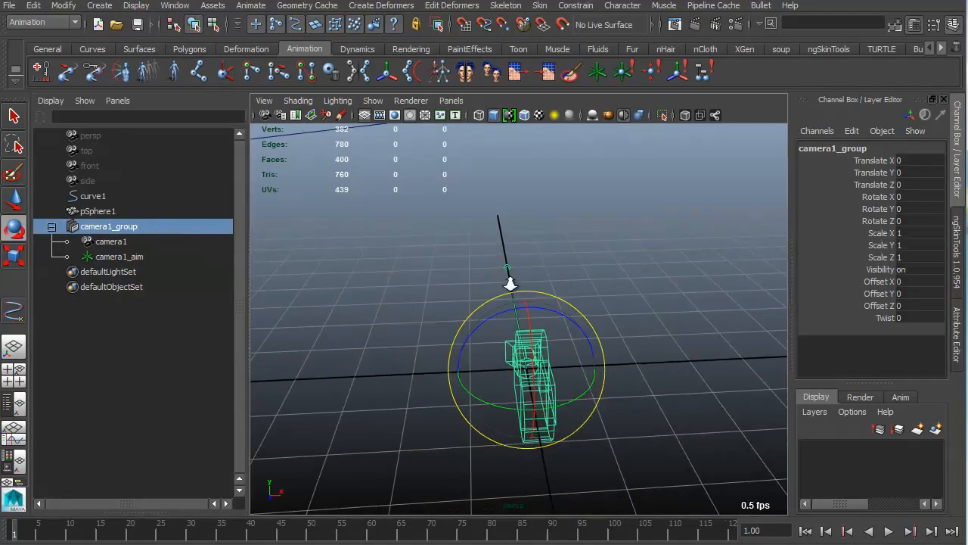
{"action": "left_click_drag", "start_coordinate": [510, 283], "coordinate": [493, 269], "text": "alt"}
{"action": "left_click", "coordinate": [144, 240]}
{"action": "key", "text": "w"}
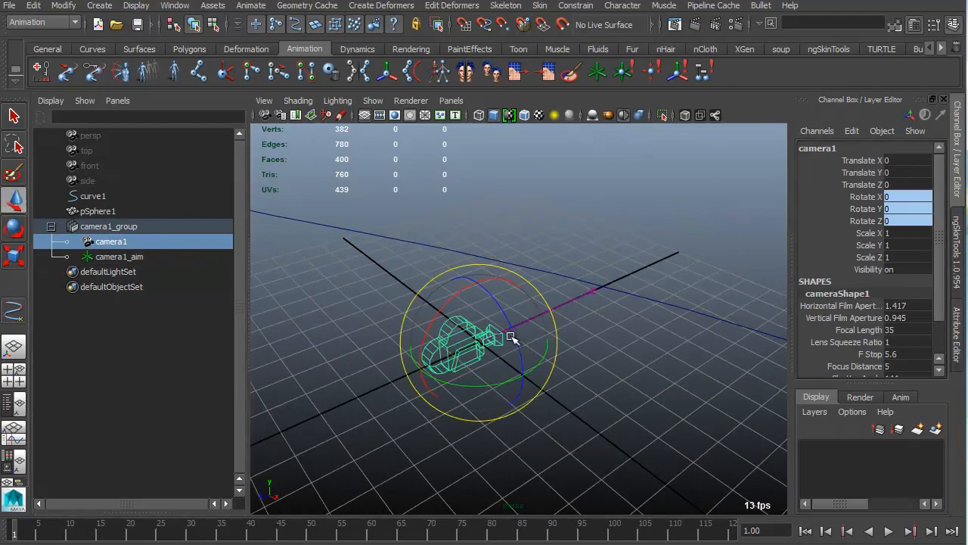
{"action": "left_click_drag", "start_coordinate": [499, 448], "coordinate": [463, 345]}
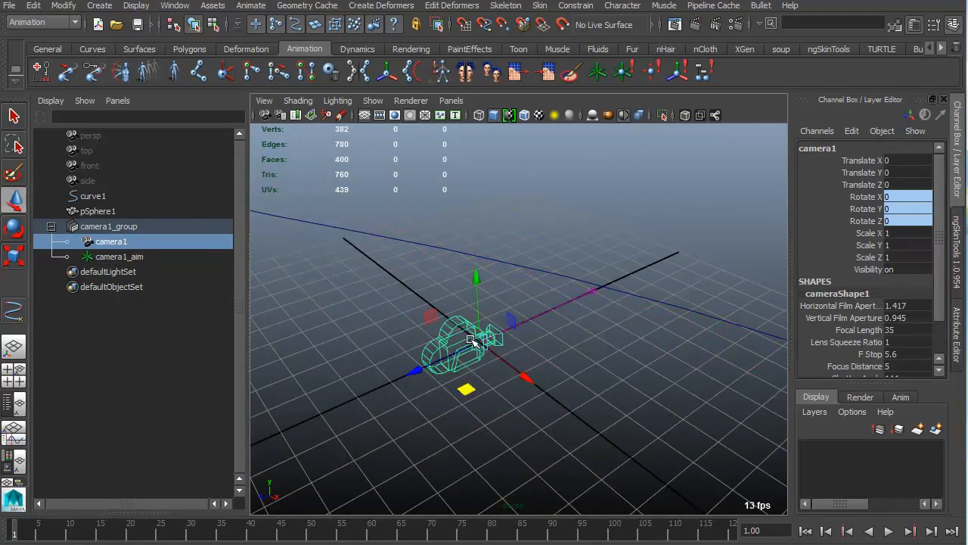
{"action": "left_click", "coordinate": [593, 291]}
{"action": "left_click_drag", "start_coordinate": [594, 331], "coordinate": [522, 325]}
{"action": "left_click", "coordinate": [125, 226]}
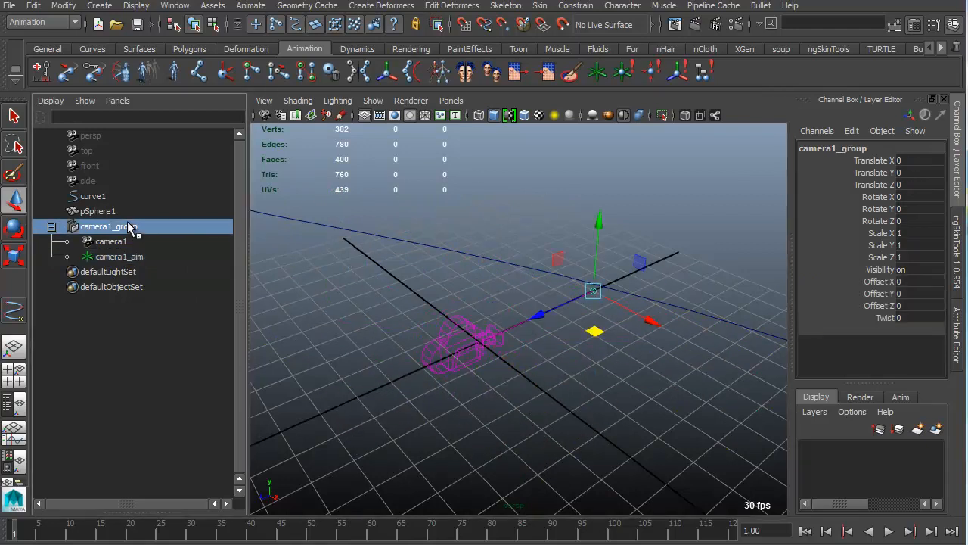
- Try transforming camera1_group as a whole, and undo the change
{"action": "left_click_drag", "start_coordinate": [430, 316], "coordinate": [401, 233]}
{"action": "right_click_drag", "start_coordinate": [563, 262], "coordinate": [461, 234], "text": "alt"}
{"action": "left_click_drag", "start_coordinate": [461, 235], "coordinate": [478, 305], "text": "alt"}
{"action": "key", "text": "e"}
{"action": "key", "text": "ctrl+z"}
{"action": "left_click_drag", "start_coordinate": [598, 318], "coordinate": [209, 272], "text": "alt"}
- Try duplicating camera1_aim inside camera1_group, and delete the copy
{"action": "left_click", "coordinate": [174, 262]}
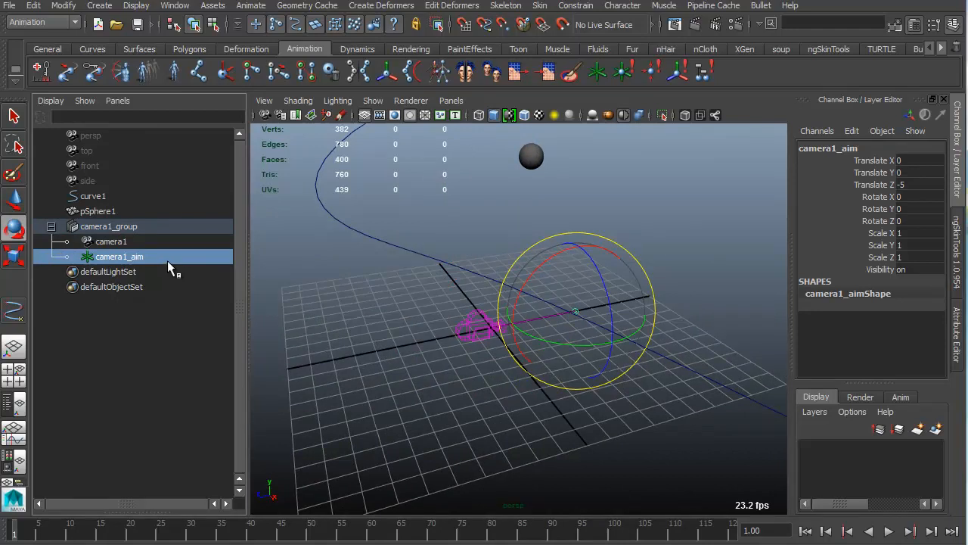
{"action": "key", "text": "ctrl+d"}
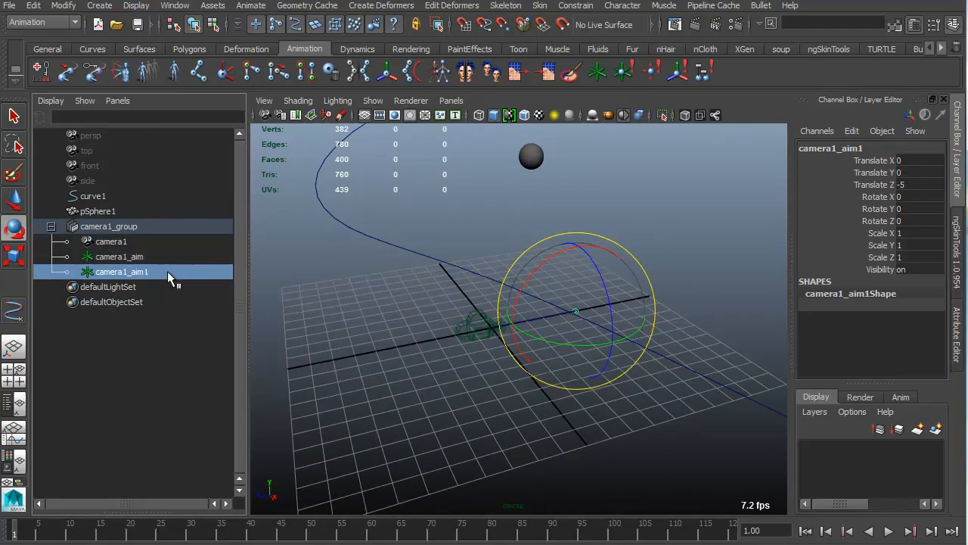
{"action": "double_click", "coordinate": [167, 271]}
{"action": "left_click_drag", "start_coordinate": [383, 264], "coordinate": [359, 268], "text": "alt"}
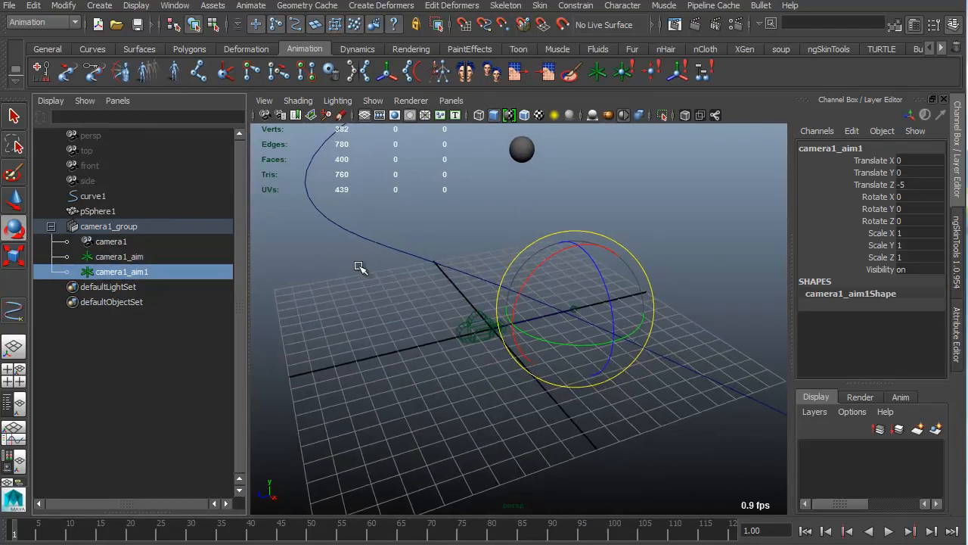
{"action": "key", "text": "Delete"}
- Attach camera1_group to curve1 as its motion path
{"action": "left_click_drag", "start_coordinate": [434, 329], "coordinate": [655, 399], "text": "alt"}
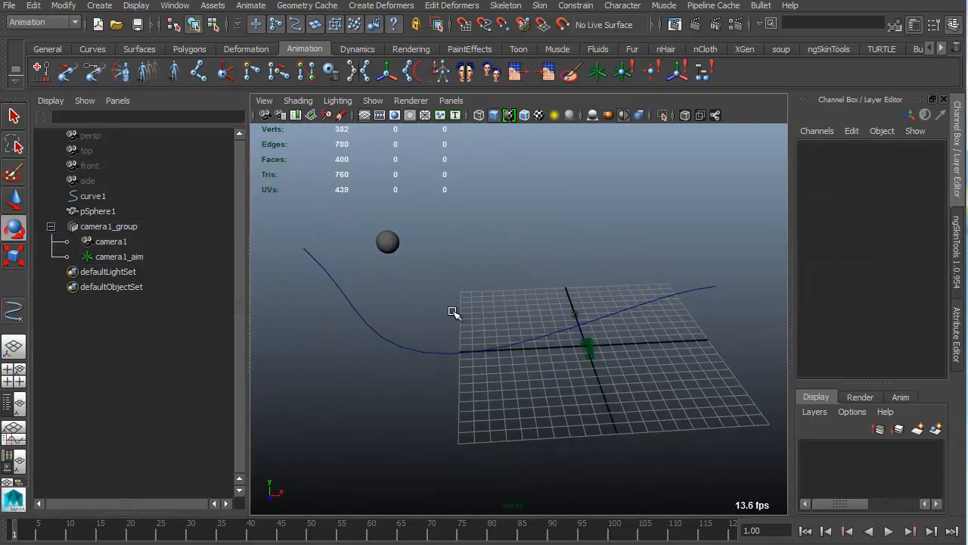
{"action": "left_click", "coordinate": [317, 261]}
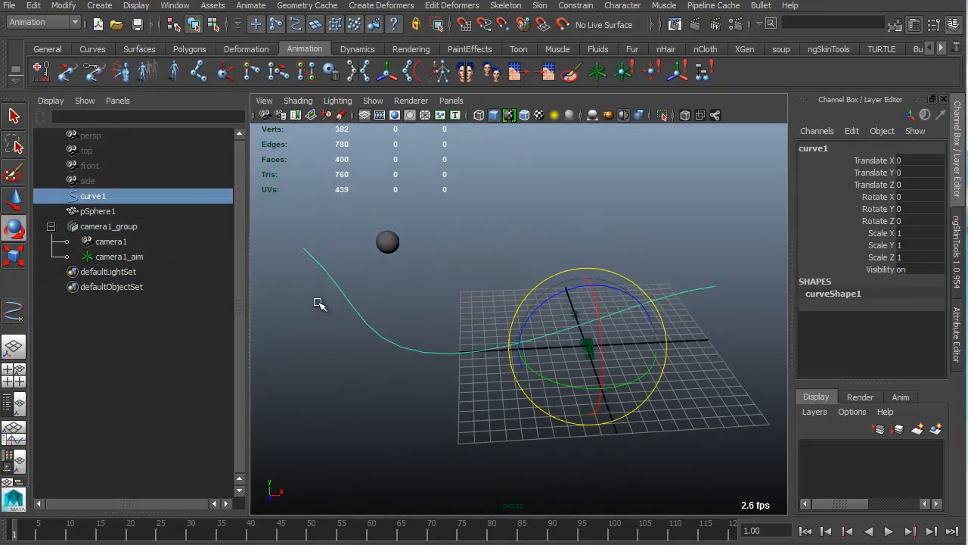
{"action": "left_click", "coordinate": [120, 228], "text": "ctrl"}
{"action": "left_click", "coordinate": [74, 75]}
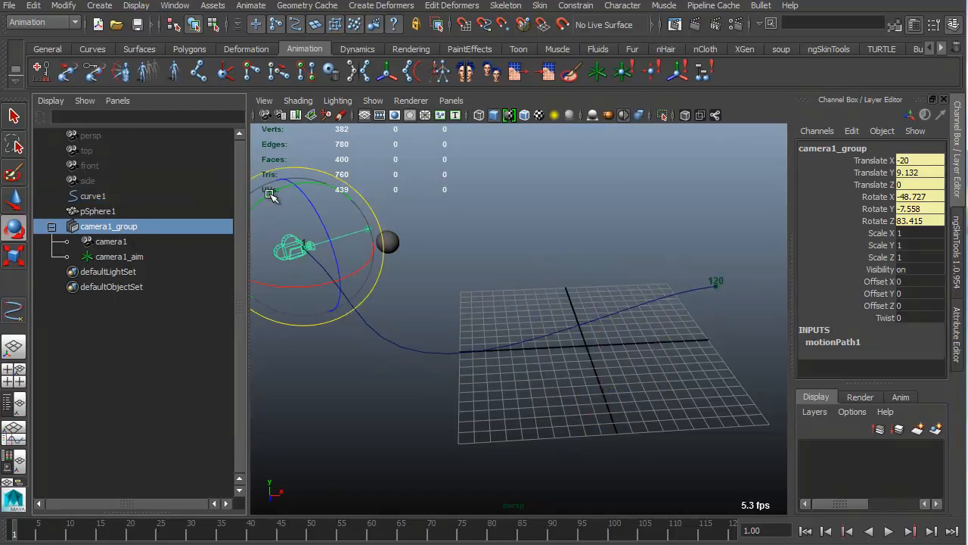
{"action": "left_click", "coordinate": [429, 267]}
- Scrub through the timeline to check camera1_group along the path, return to frame 1, and inspect camera1's channels
{"action": "left_click", "coordinate": [152, 229]}
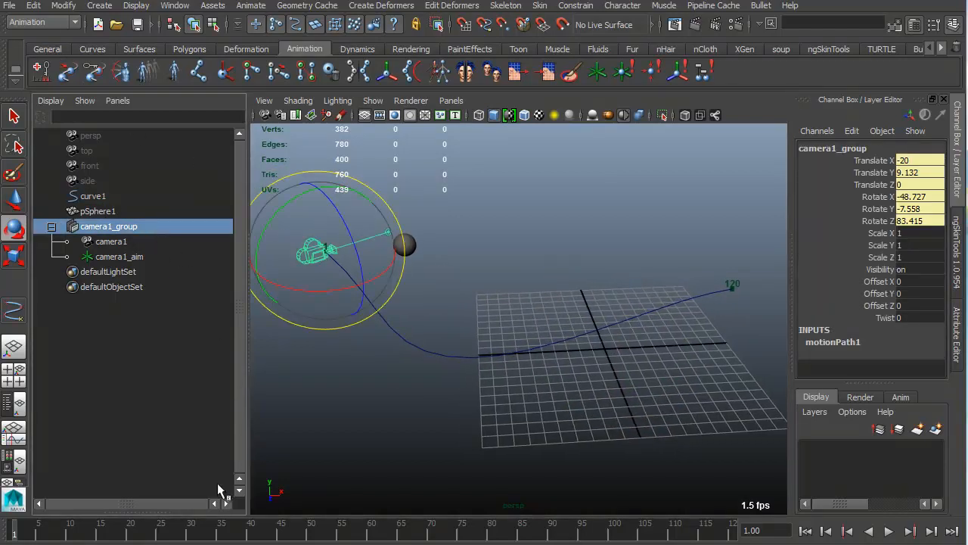
{"action": "mouse_move", "coordinate": [20, 534]}
{"action": "left_mouse_down"}
{"action": "mouse_move", "coordinate": [491, 530]}
{"action": "mouse_move", "coordinate": [723, 506]}
{"action": "left_mouse_up"}
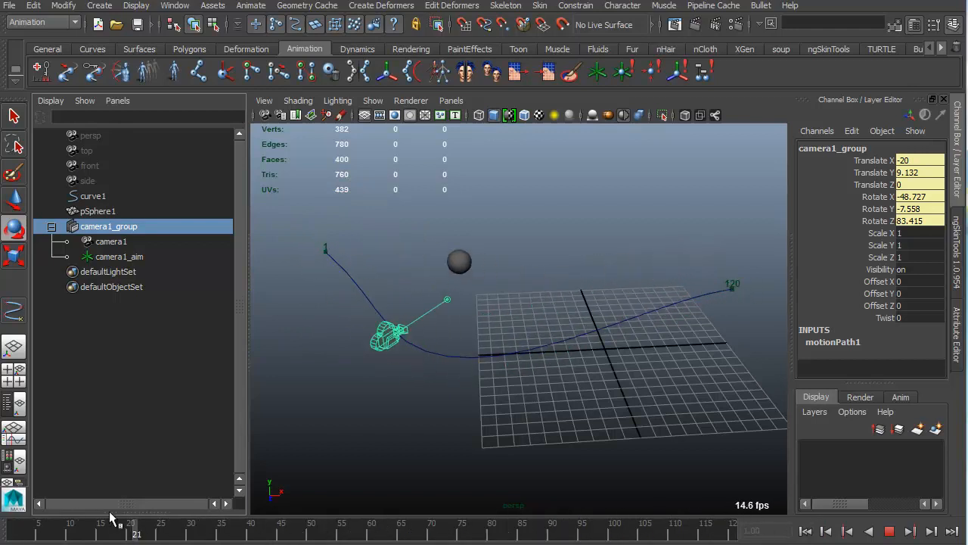
{"action": "left_click", "coordinate": [15, 533]}
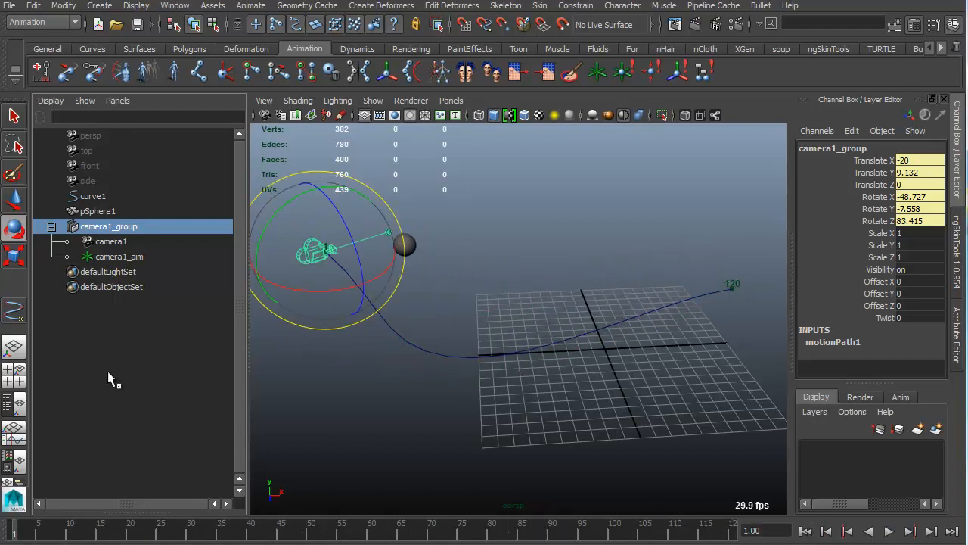
{"action": "left_click", "coordinate": [166, 241]}
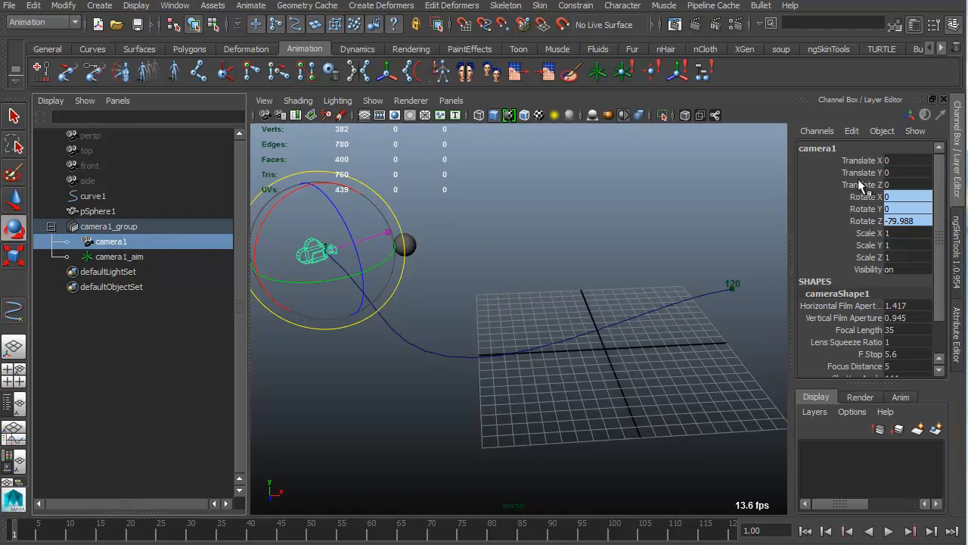
- Reposition camera1_aim ahead of the camera along the path, setting Translate Y to -5 and Translate Z to 0
{"action": "left_click", "coordinate": [159, 256]}
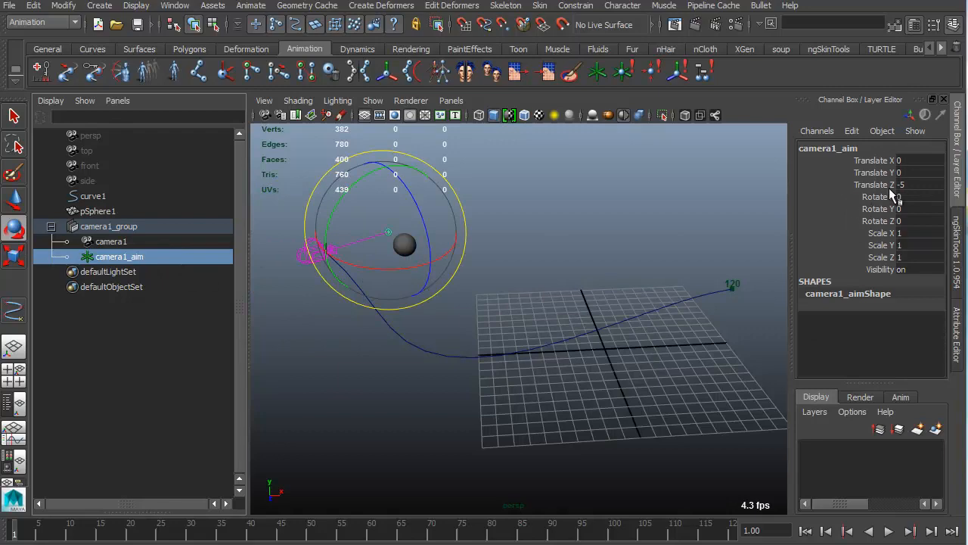
{"action": "left_click_drag", "start_coordinate": [389, 260], "coordinate": [419, 281], "text": "alt"}
{"action": "left_click", "coordinate": [914, 184]}
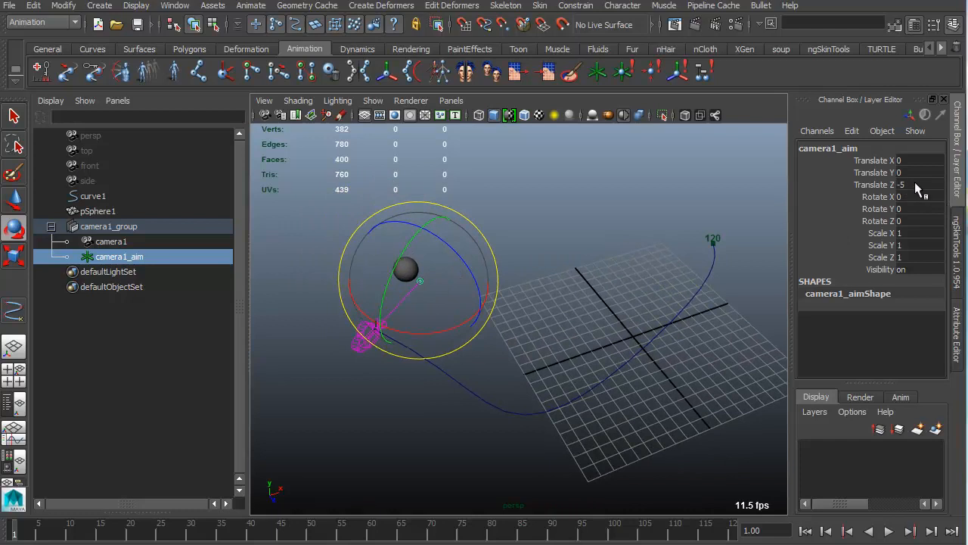
{"action": "type", "text": "-5"}
{"action": "key", "text": "Return"}
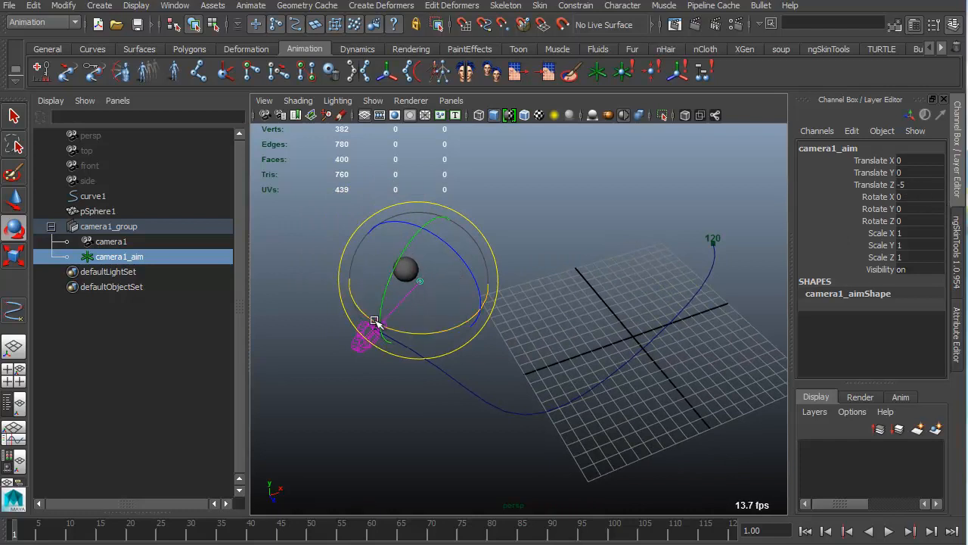
{"action": "key", "text": "w"}
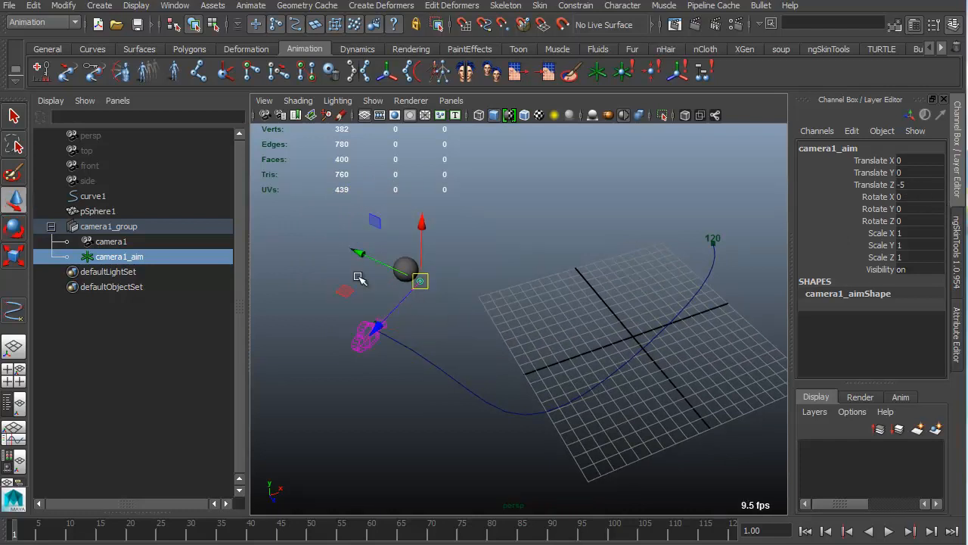
{"action": "left_click_drag", "start_coordinate": [353, 289], "coordinate": [363, 361]}
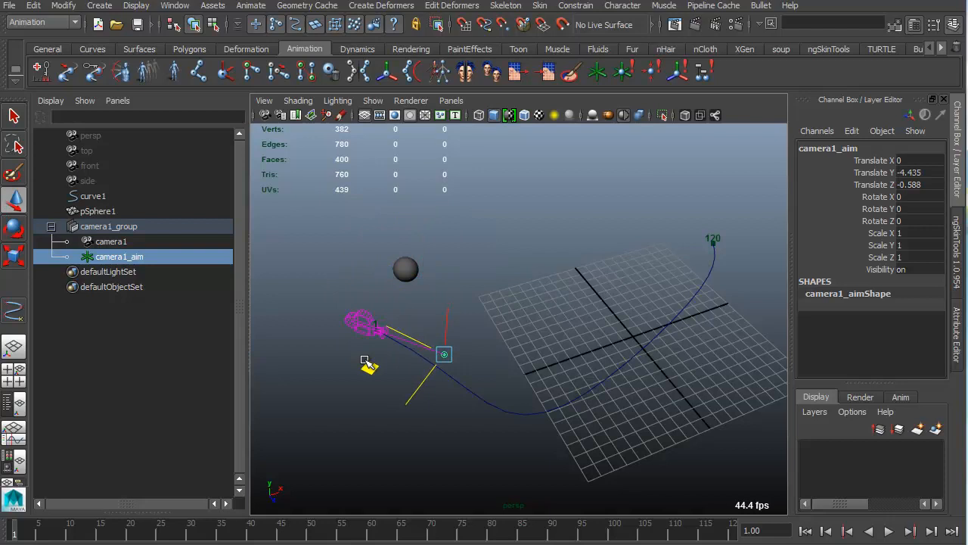
{"action": "left_click", "coordinate": [924, 176]}
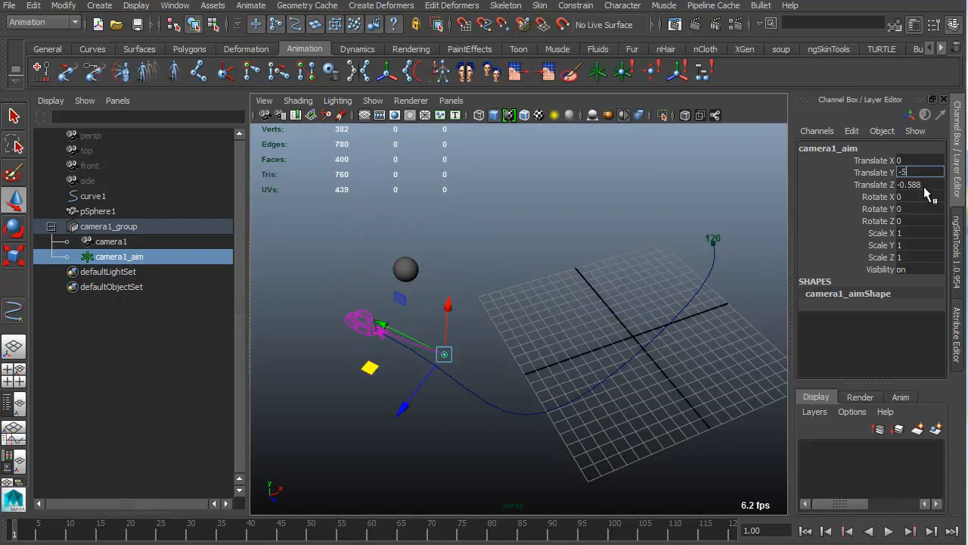
{"action": "left_click", "coordinate": [924, 184]}
{"action": "key", "text": "Return"}
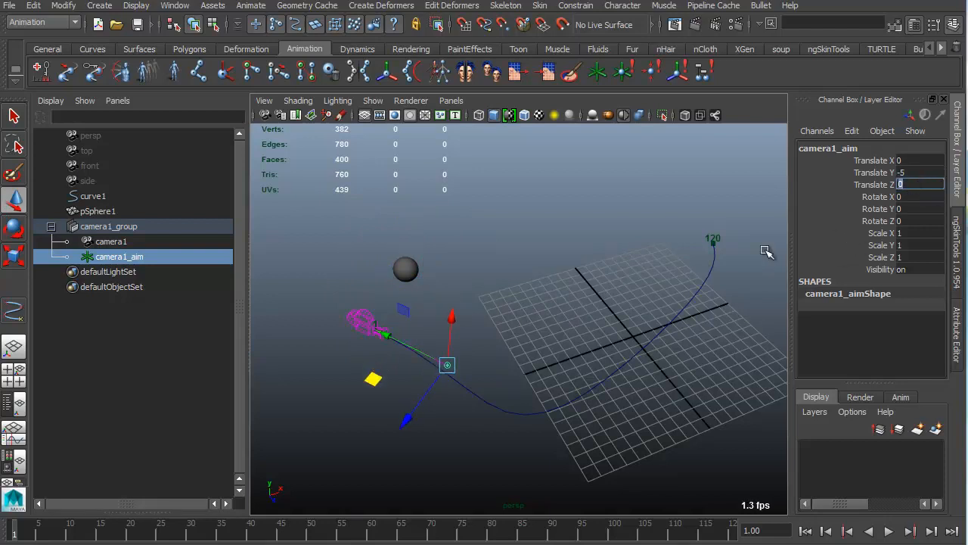
{"action": "left_click_drag", "start_coordinate": [551, 292], "coordinate": [519, 277], "text": "alt"}
{"action": "left_click", "coordinate": [452, 300]}
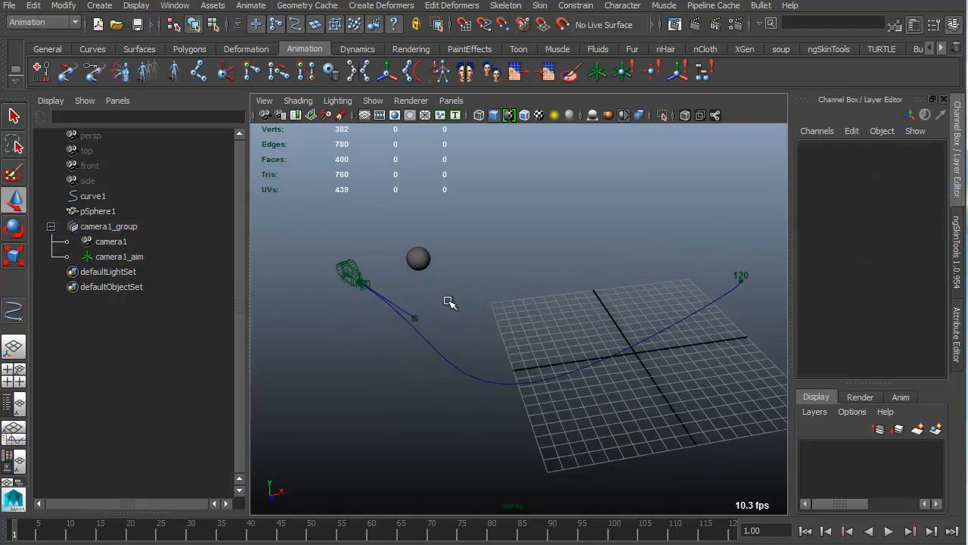
- Duplicate camera1_aim within camera1_group and rename the copy groupFollow_LOC
{"action": "left_click", "coordinate": [147, 257]}
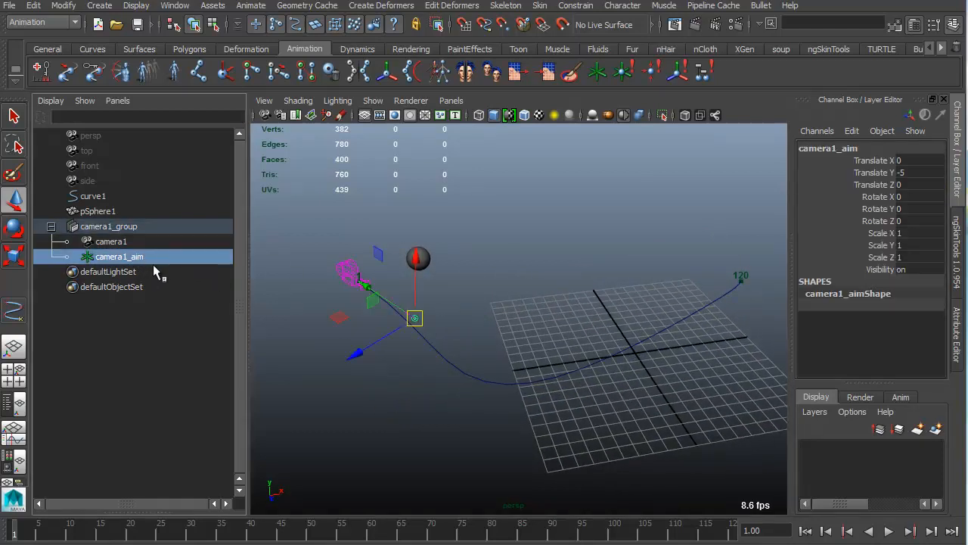
{"action": "key", "text": "ctrl+d"}
{"action": "double_click", "coordinate": [155, 272]}
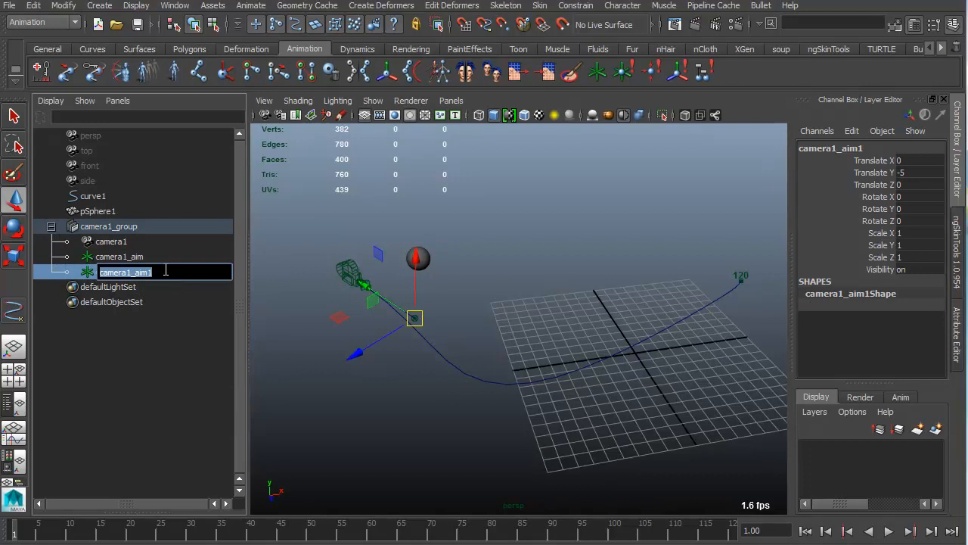
{"action": "type", "text": "groupFollow_LOC"}
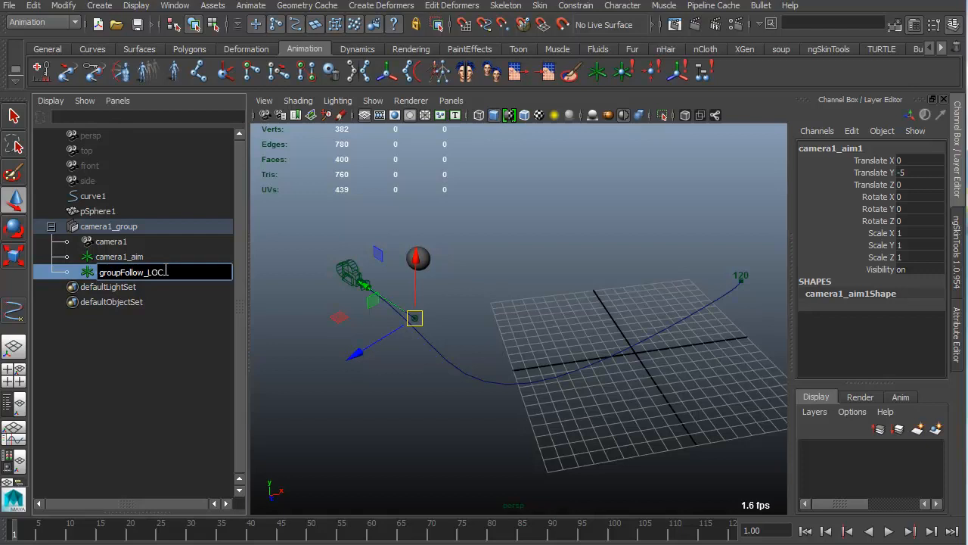
{"action": "key", "text": "Return"}
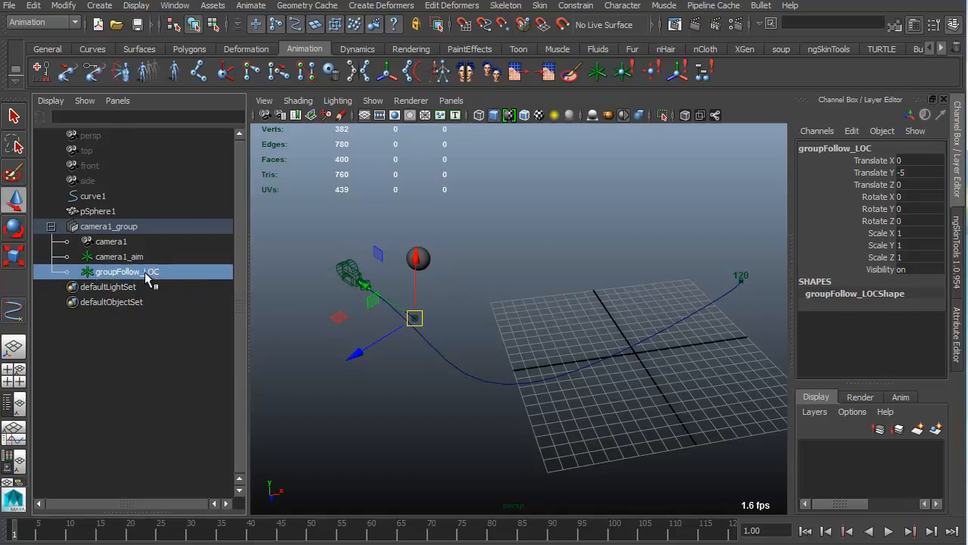
- Play the motion of camera1_group along the curve to check its aim direction, and return to frame 1
{"action": "left_click", "coordinate": [129, 228]}
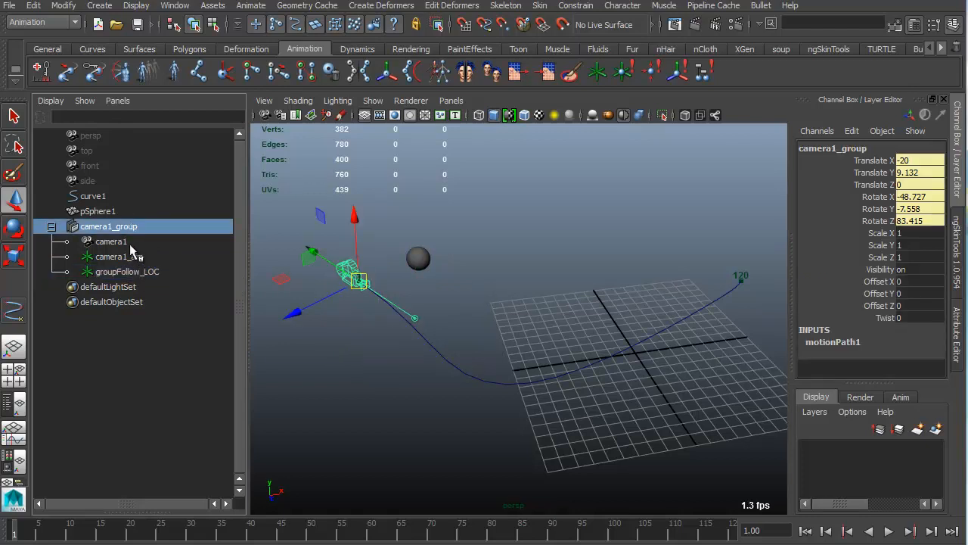
{"action": "key", "text": "alt+v"}
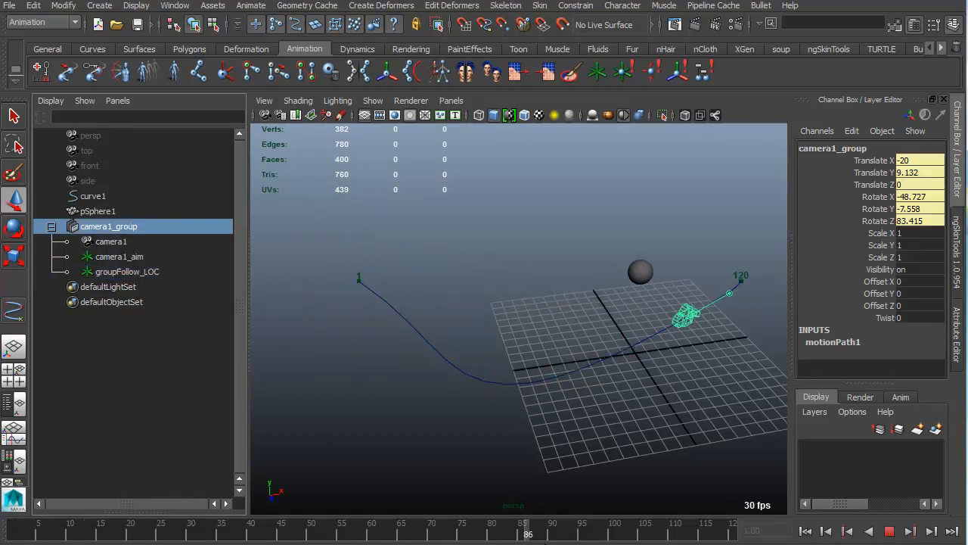
{"action": "left_click_drag", "start_coordinate": [689, 541], "coordinate": [14, 530]}
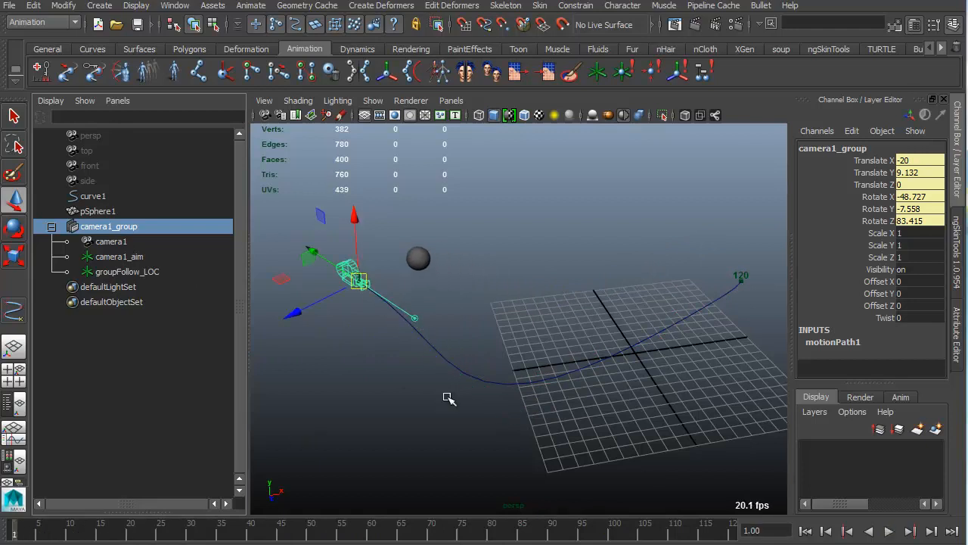
- Clear the selection and play the animation to compare the camera's motion with the sphere's, ending at frame 1
{"action": "left_click", "coordinate": [522, 317]}
{"action": "key", "text": "alt+v"}
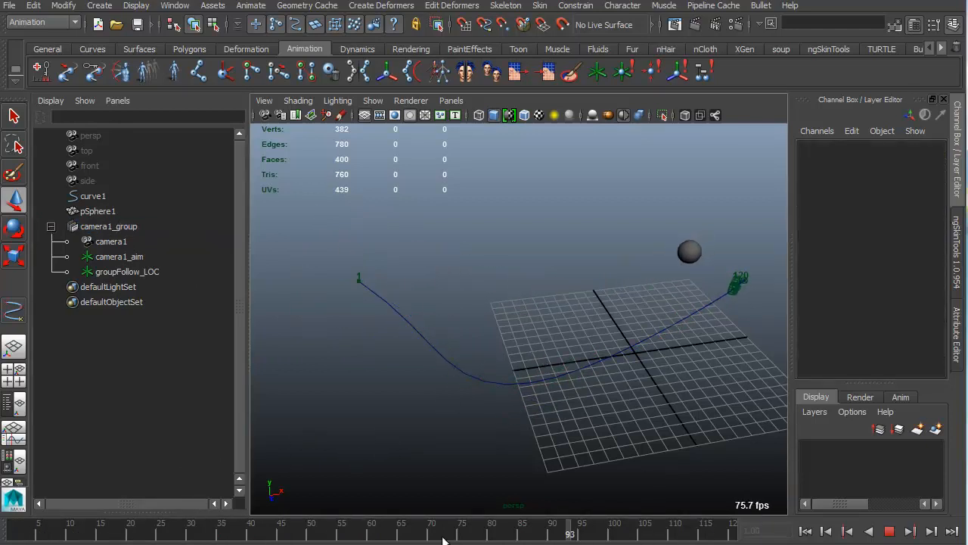
{"action": "key", "text": "alt+v"}
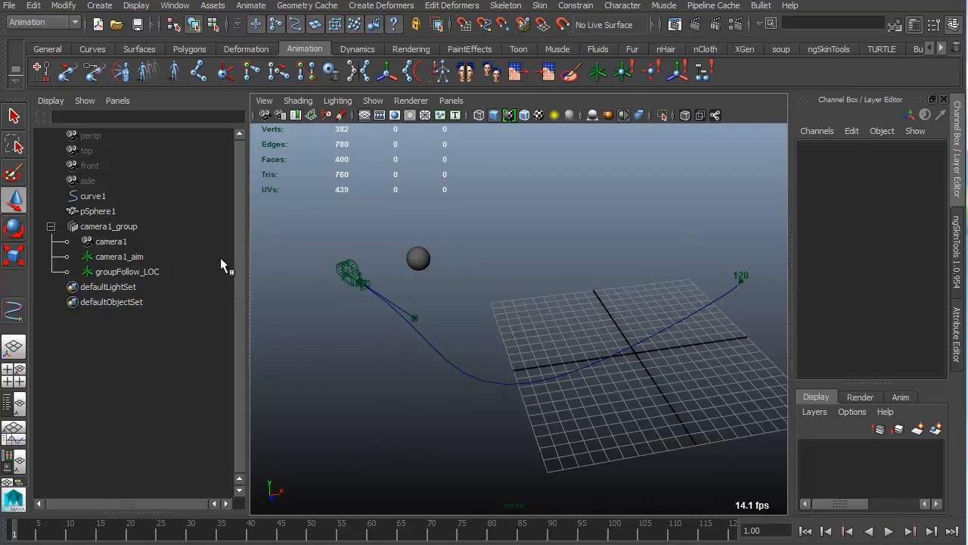
- Point-constrain camera1_aim to both groupFollow_LOC and pSphere1
{"action": "left_click", "coordinate": [134, 271]}
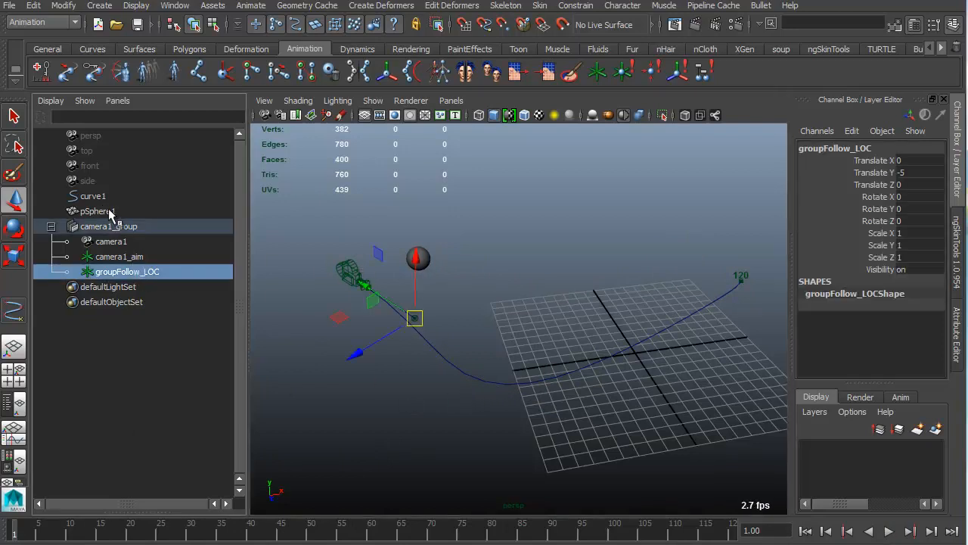
{"action": "left_click", "coordinate": [113, 212], "text": "ctrl"}
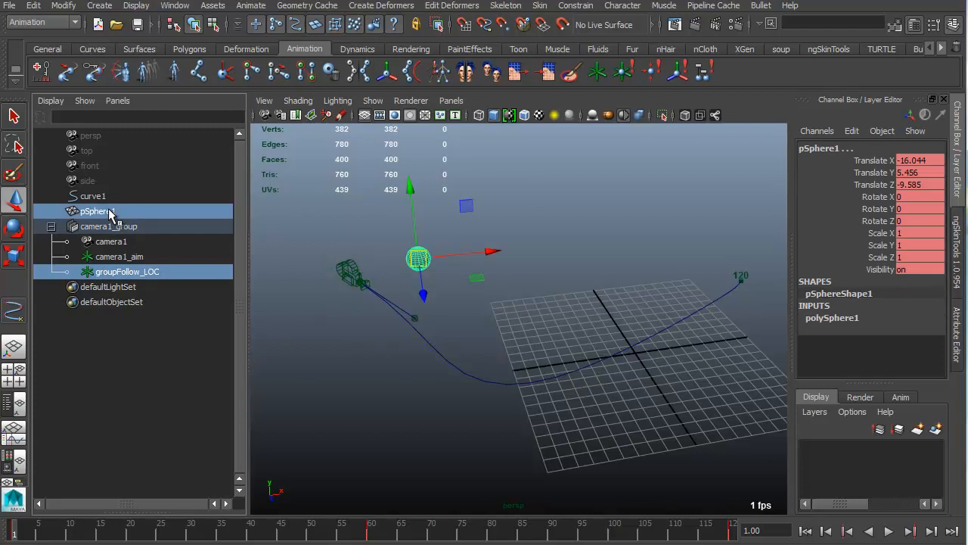
{"action": "left_click", "coordinate": [140, 258], "text": "ctrl"}
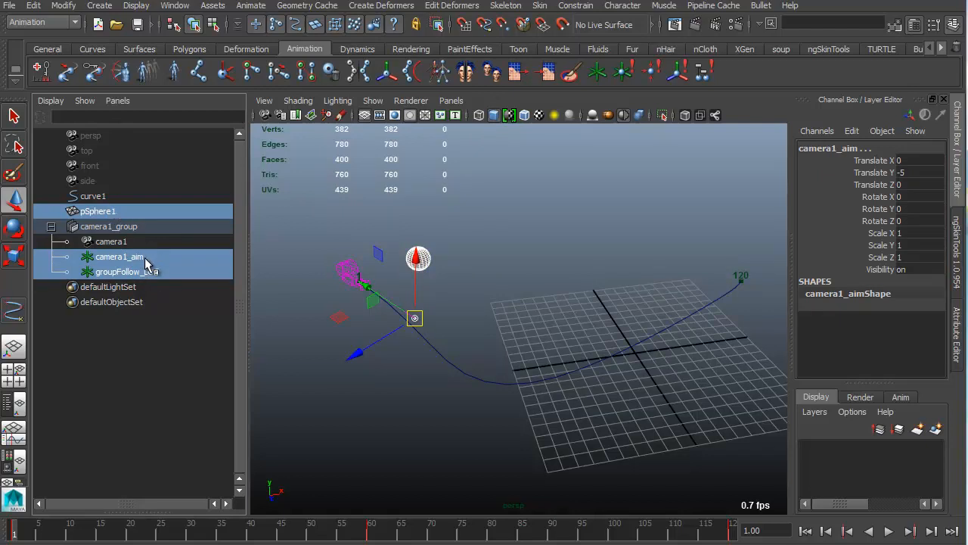
{"action": "left_click", "coordinate": [581, 6]}
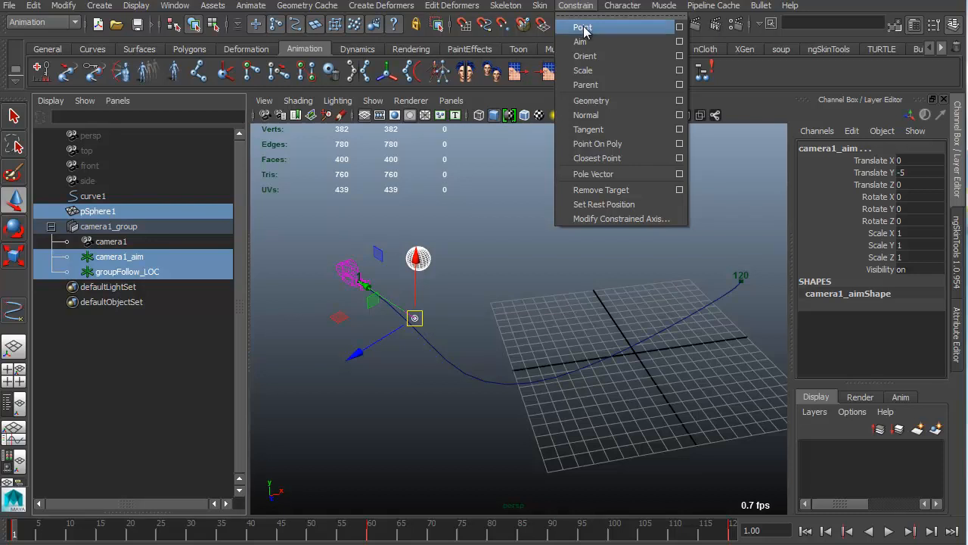
{"action": "left_click", "coordinate": [582, 28]}
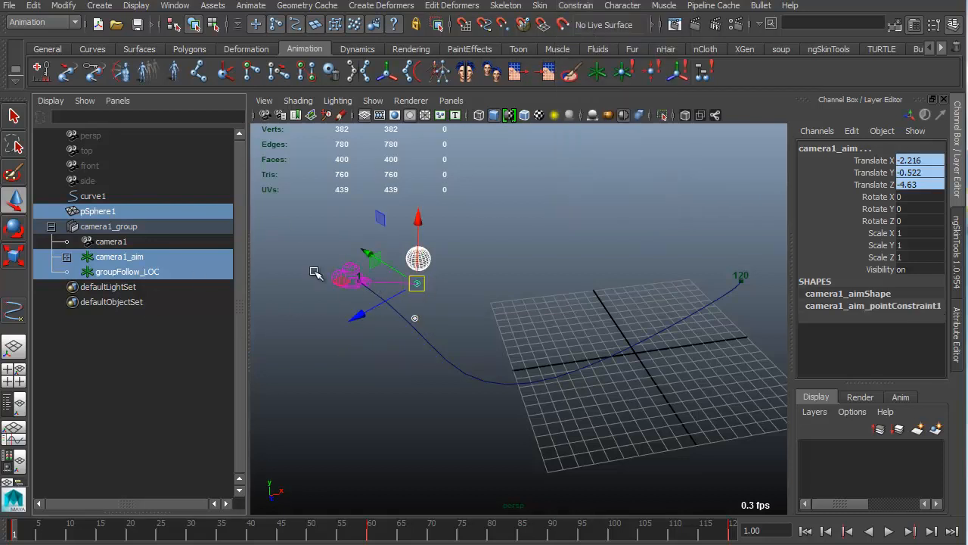
- Set the P Sphere 1W1 weight of camera1_aim_pointConstraint1 to 0 so that only groupFollow_LOC drives the aim
{"action": "left_click", "coordinate": [67, 257]}
{"action": "left_click", "coordinate": [137, 274]}
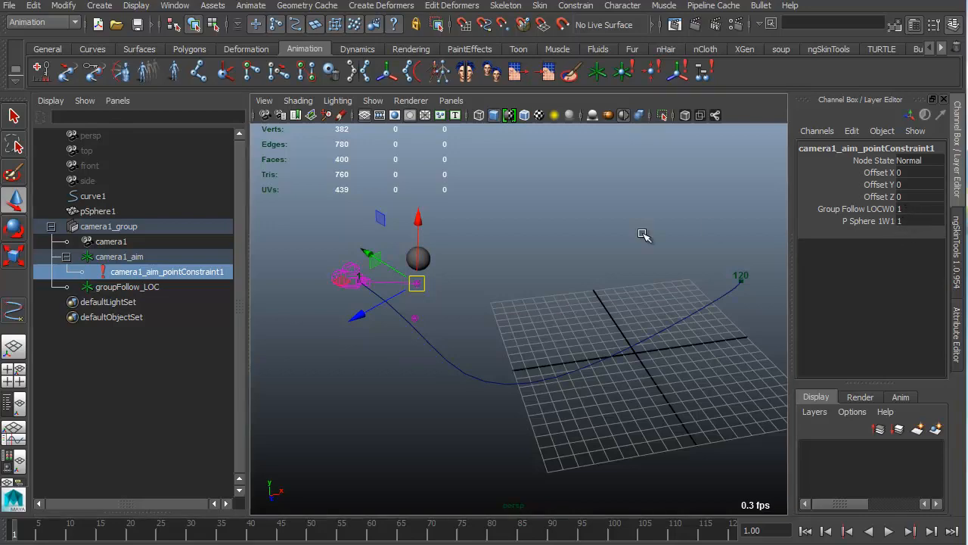
{"action": "left_click_drag", "start_coordinate": [642, 235], "coordinate": [449, 220], "text": "alt"}
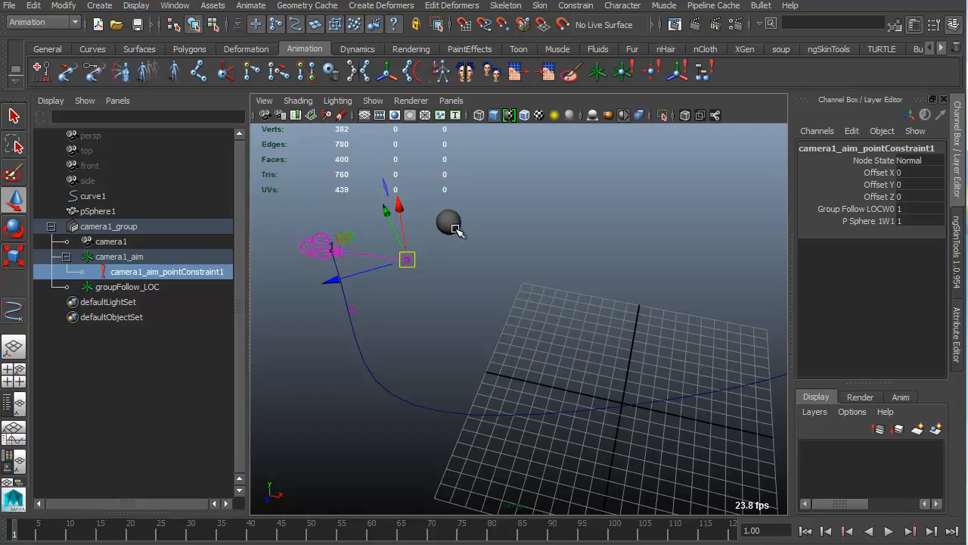
{"action": "left_click_drag", "start_coordinate": [452, 253], "coordinate": [424, 274], "text": "alt"}
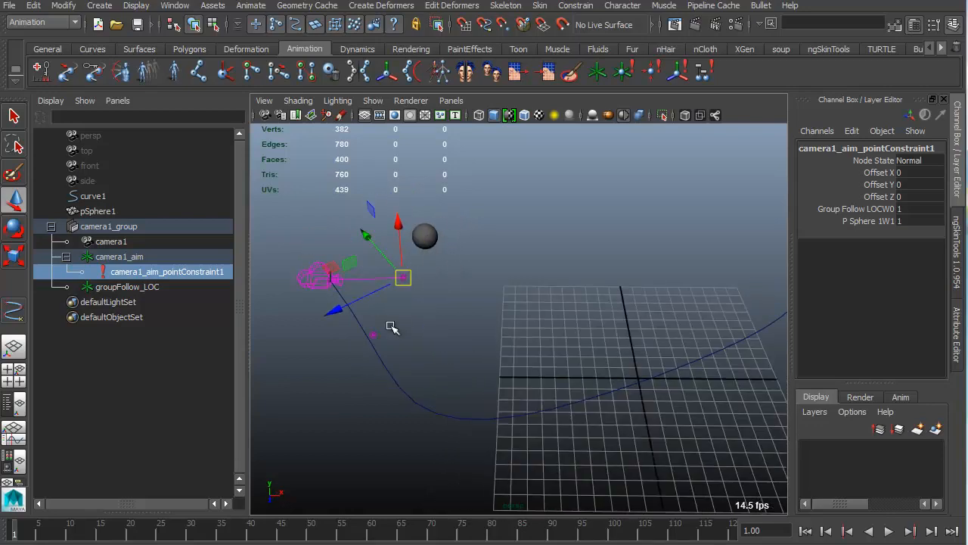
{"action": "left_click_drag", "start_coordinate": [434, 316], "coordinate": [446, 312], "text": "alt"}
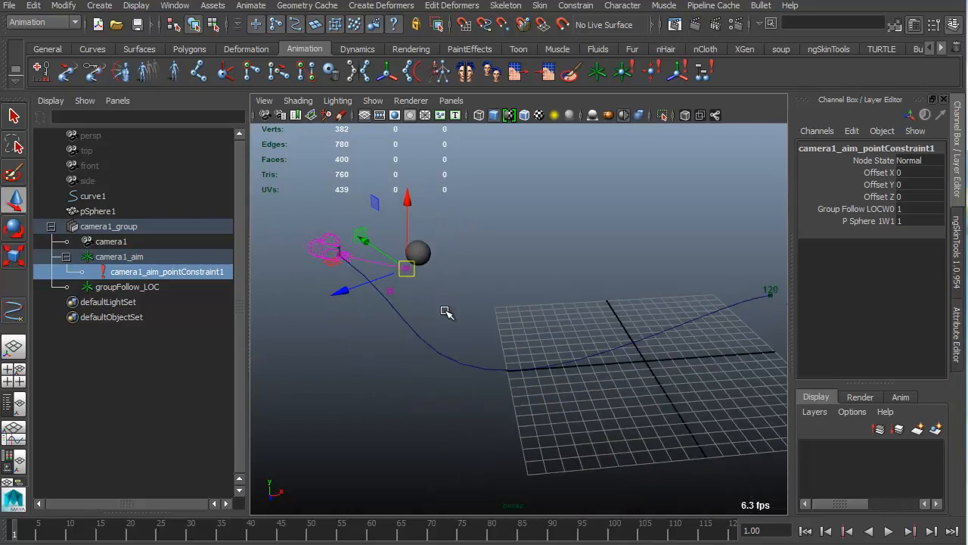
{"action": "double_click", "coordinate": [913, 220]}
{"action": "type", "text": "0"}
{"action": "key", "text": "Return"}
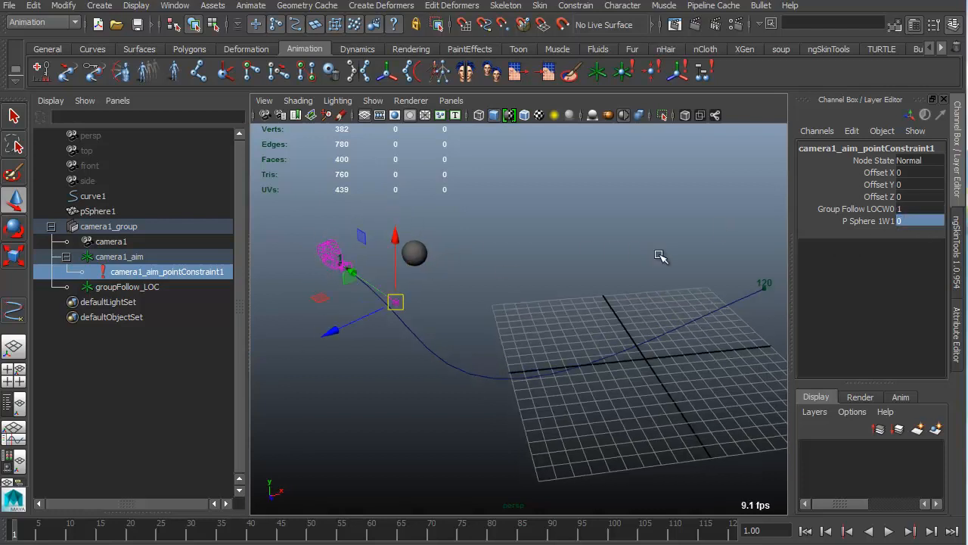
- Key both weights, Group Follow LOCW0 and P Sphere 1W1, of the point constraint at frame 1
{"action": "left_click_drag", "start_coordinate": [861, 210], "coordinate": [864, 225]}
{"action": "right_click", "coordinate": [863, 225]}
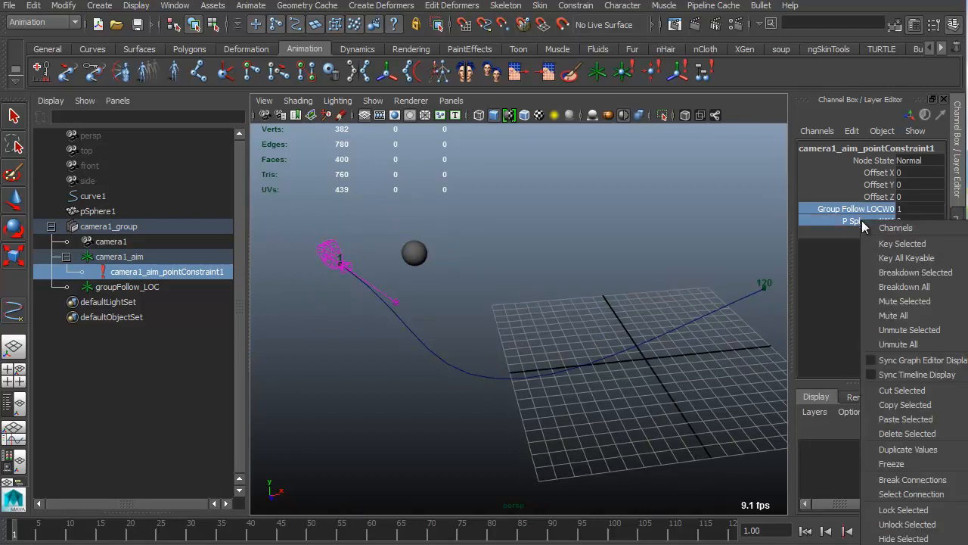
{"action": "left_click", "coordinate": [882, 245]}
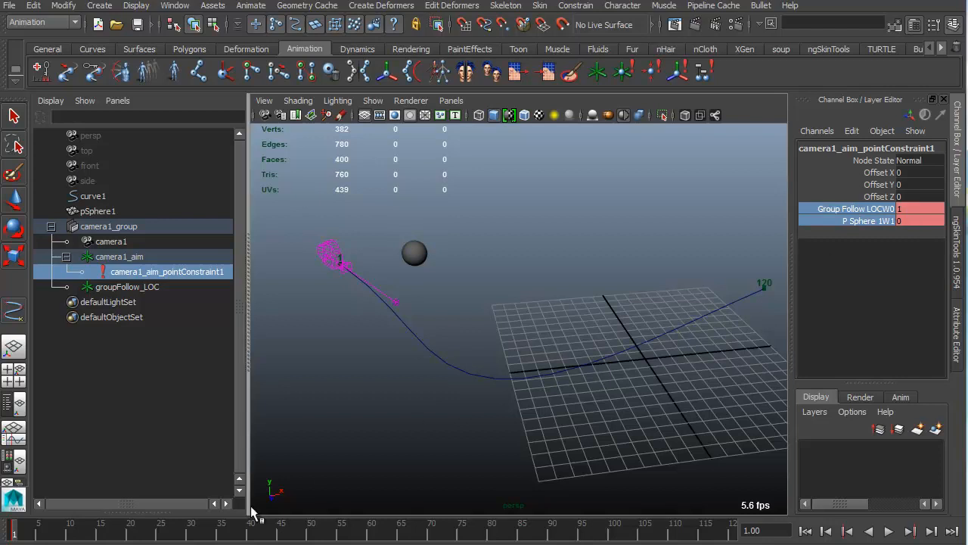
- Preview the path-following aim and key both constraint weights with their current values at frame 30
{"action": "key", "text": "alt+v"}
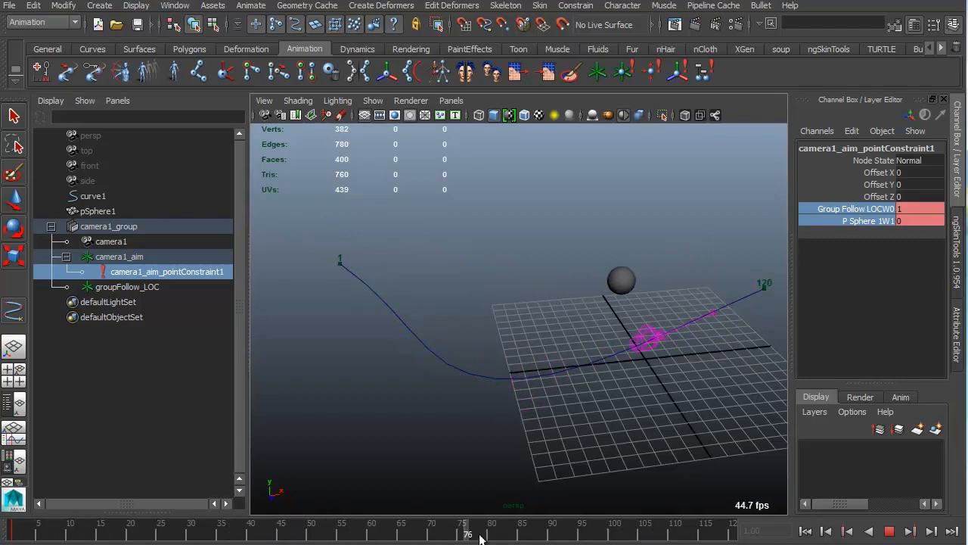
{"action": "mouse_move", "coordinate": [268, 534]}
{"action": "left_mouse_down"}
{"action": "mouse_move", "coordinate": [139, 535]}
{"action": "mouse_move", "coordinate": [191, 535]}
{"action": "left_mouse_up"}
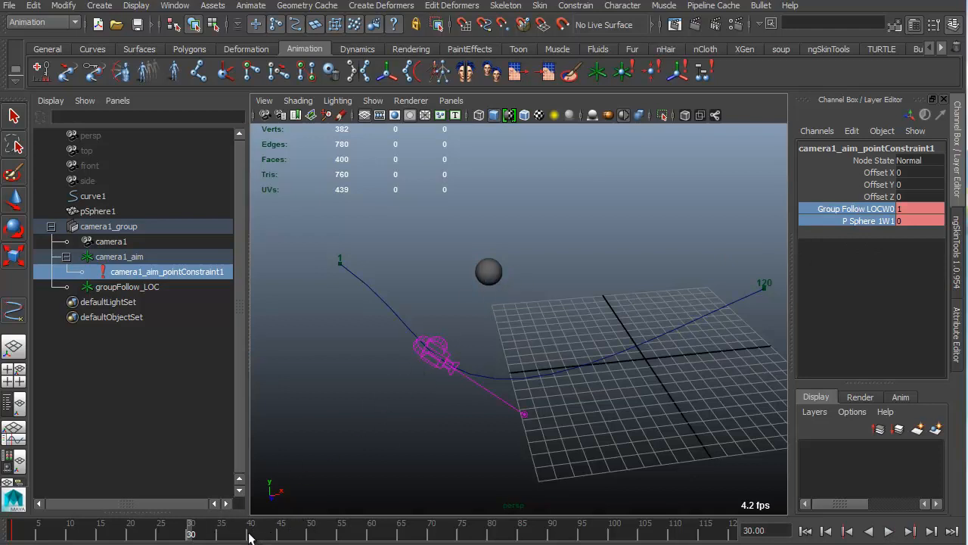
{"action": "right_click", "coordinate": [881, 214]}
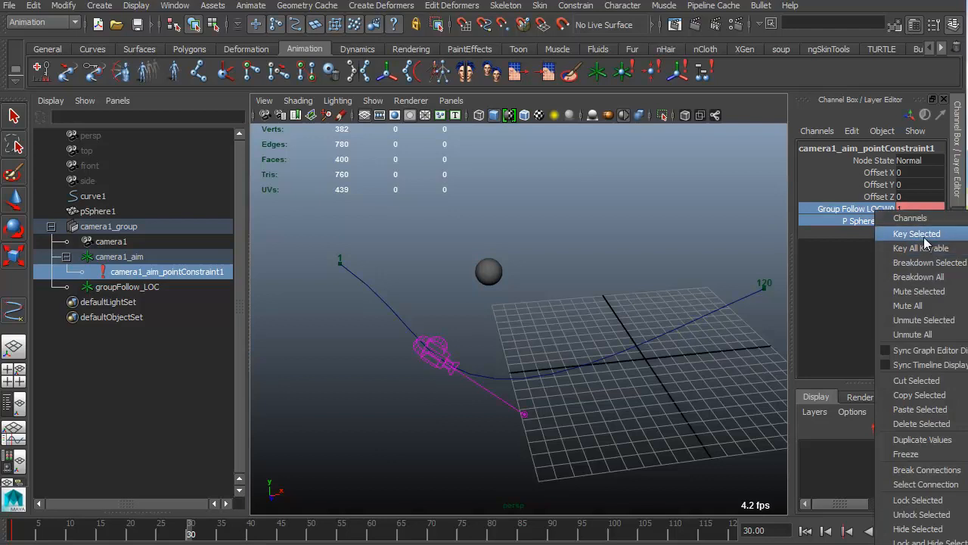
{"action": "left_click", "coordinate": [899, 230]}
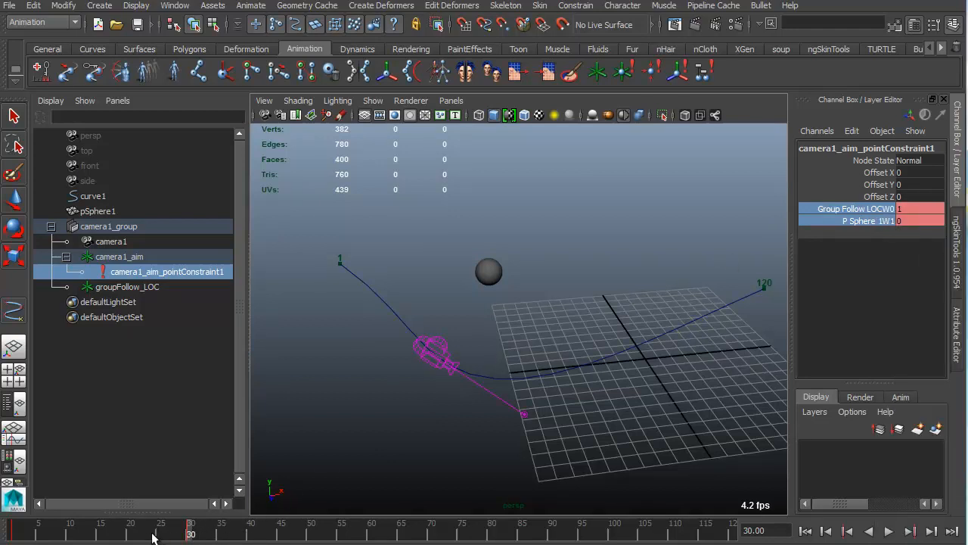
- At frame 45, set Group Follow LOCW0 to 0 and P Sphere 1W1 to 1, and key both weights
{"action": "left_click_drag", "start_coordinate": [151, 537], "coordinate": [286, 527]}
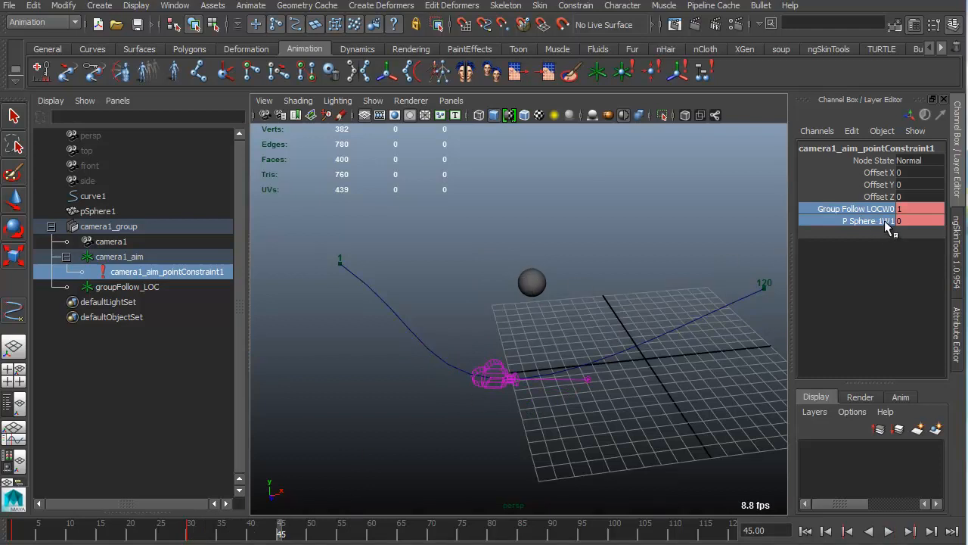
{"action": "double_click", "coordinate": [915, 209]}
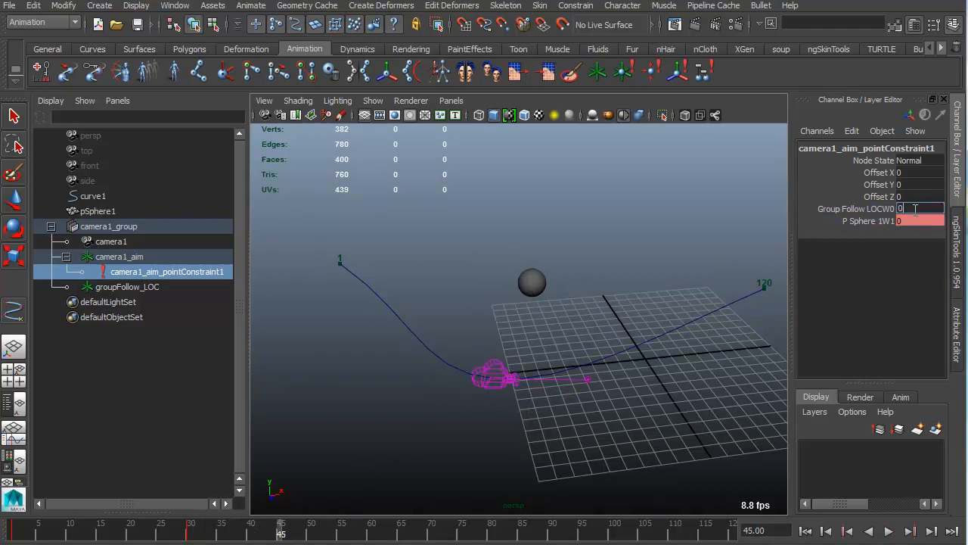
{"action": "type", "text": "0"}
{"action": "double_click", "coordinate": [908, 220]}
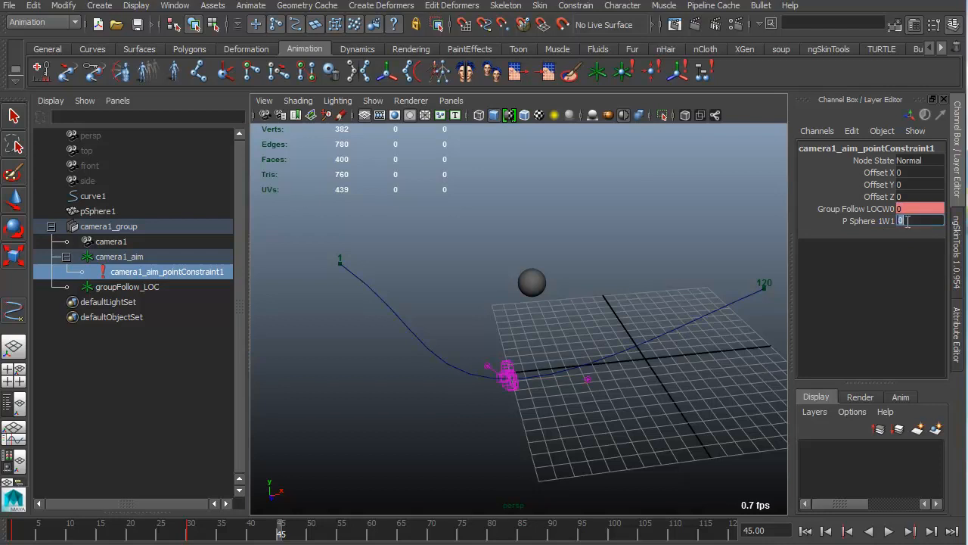
{"action": "key", "text": "Return"}
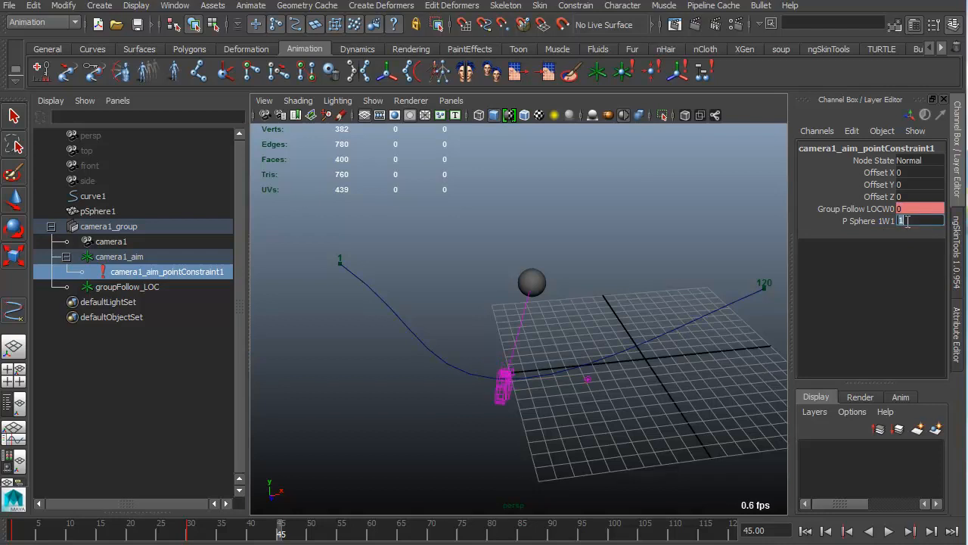
{"action": "left_click", "coordinate": [865, 221]}
{"action": "left_click", "coordinate": [864, 210], "text": "shift"}
{"action": "right_click", "coordinate": [863, 220]}
{"action": "left_click", "coordinate": [892, 243]}
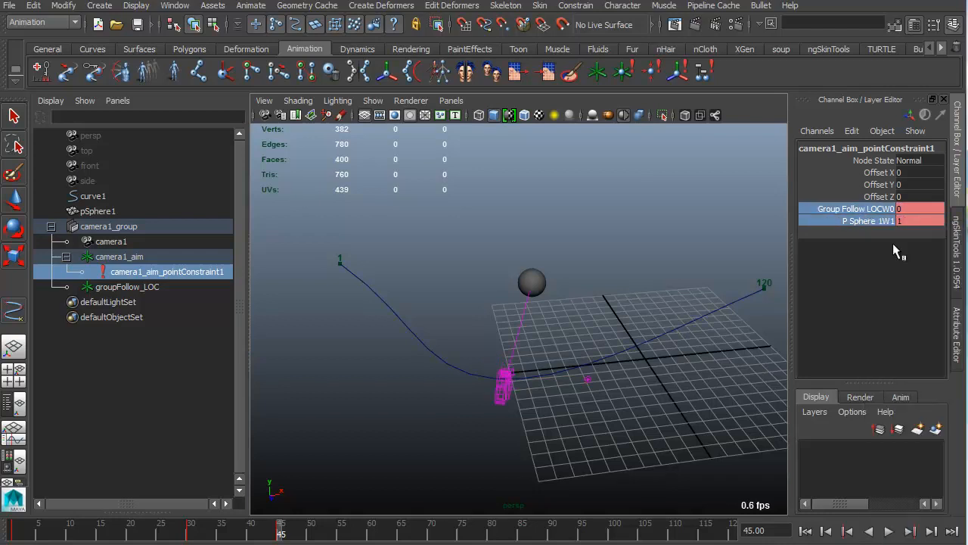
- Review the switch to the sphere and key both constraint weights with their current values at frame 80
{"action": "key", "text": "alt+v"}
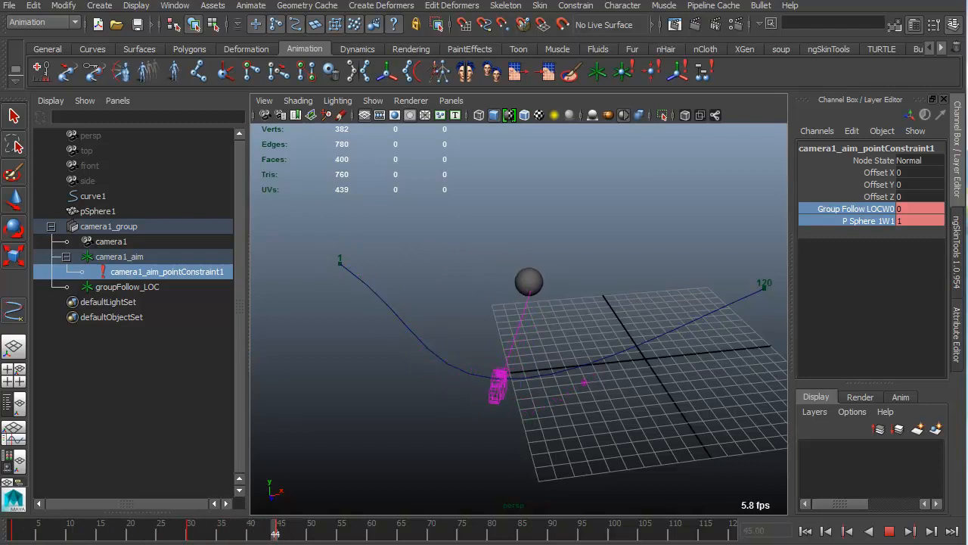
{"action": "left_click_drag", "start_coordinate": [299, 540], "coordinate": [492, 535]}
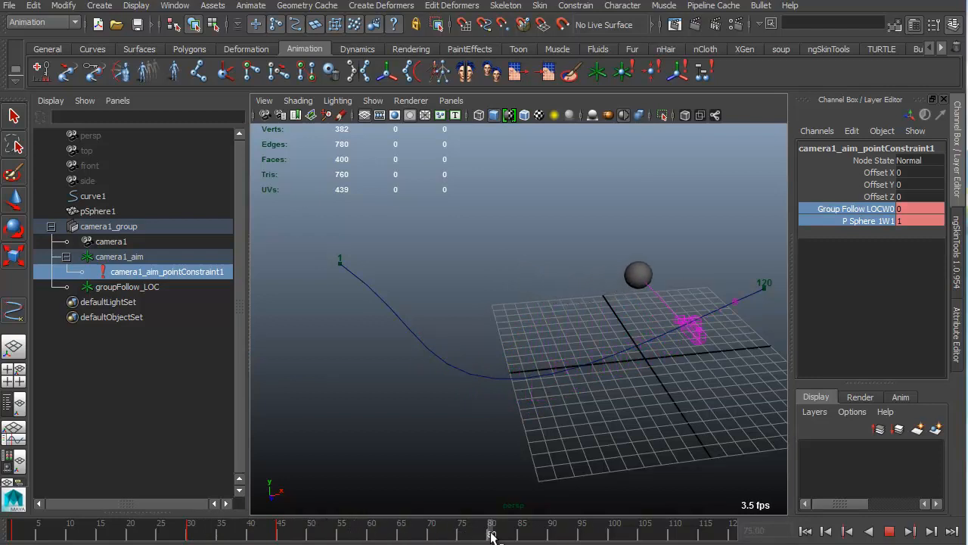
{"action": "right_click", "coordinate": [870, 218]}
{"action": "left_click", "coordinate": [889, 234]}
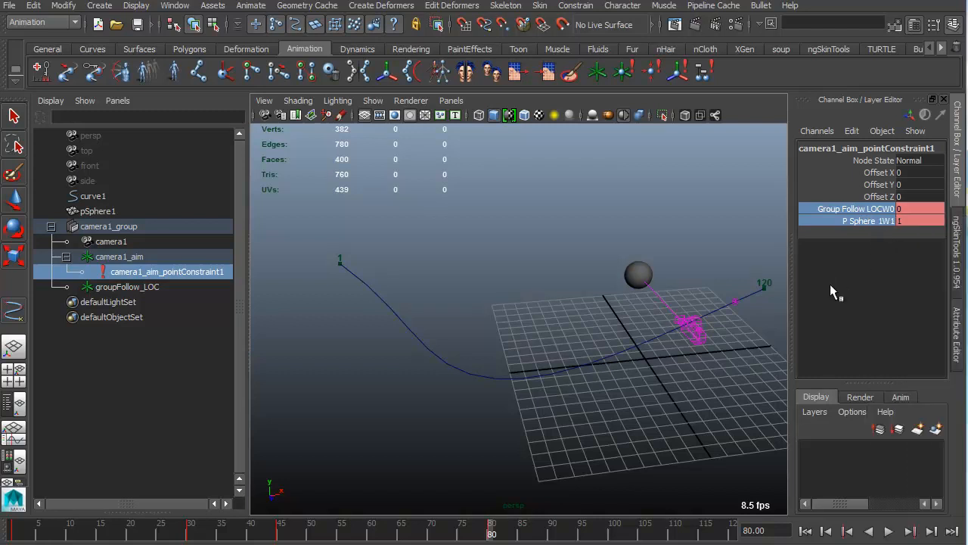
- At frame 95, set Group Follow LOCW0 to 1 and P Sphere 1W1 to 0, and key both weights
{"action": "left_click_drag", "start_coordinate": [524, 542], "coordinate": [581, 538]}
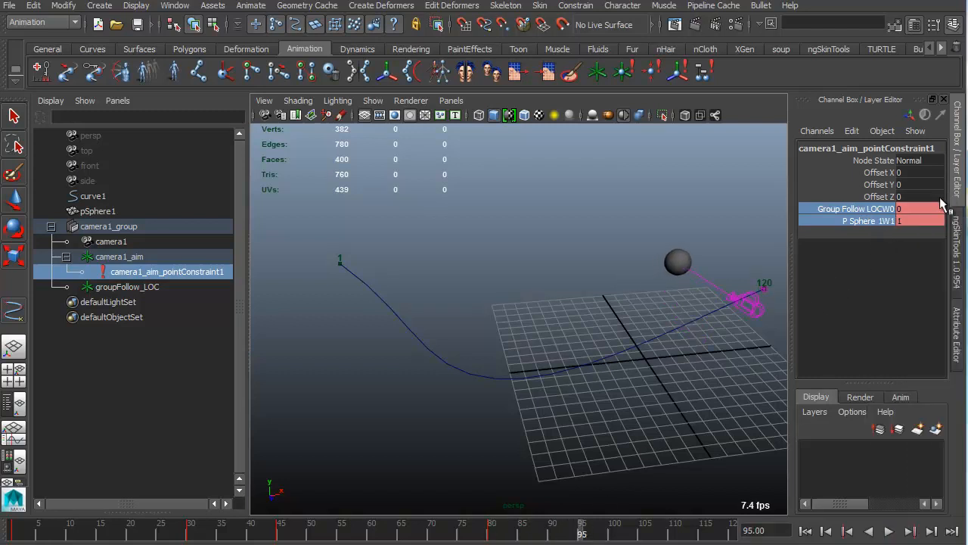
{"action": "double_click", "coordinate": [912, 209]}
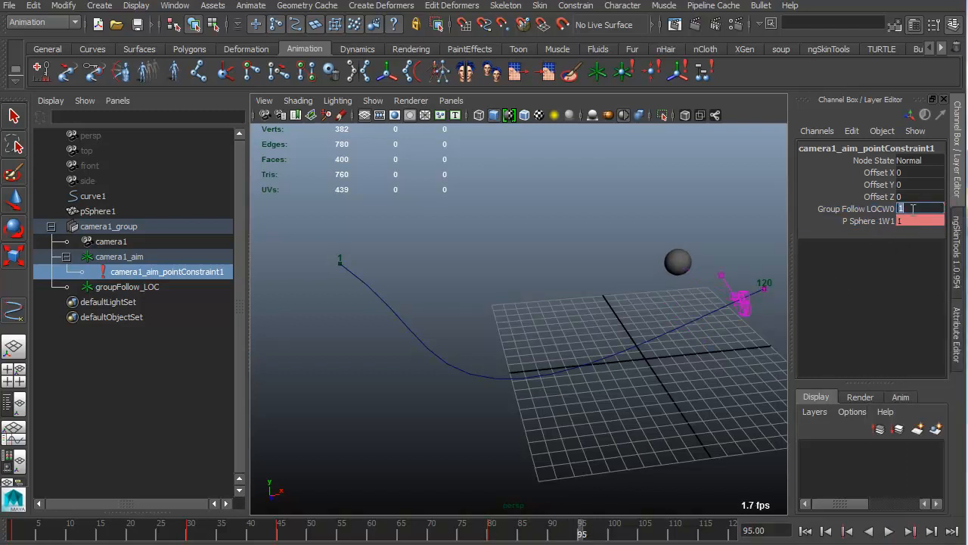
{"action": "left_click", "coordinate": [907, 221]}
{"action": "type", "text": "0"}
{"action": "left_click_drag", "start_coordinate": [870, 209], "coordinate": [878, 222]}
{"action": "right_click", "coordinate": [879, 220]}
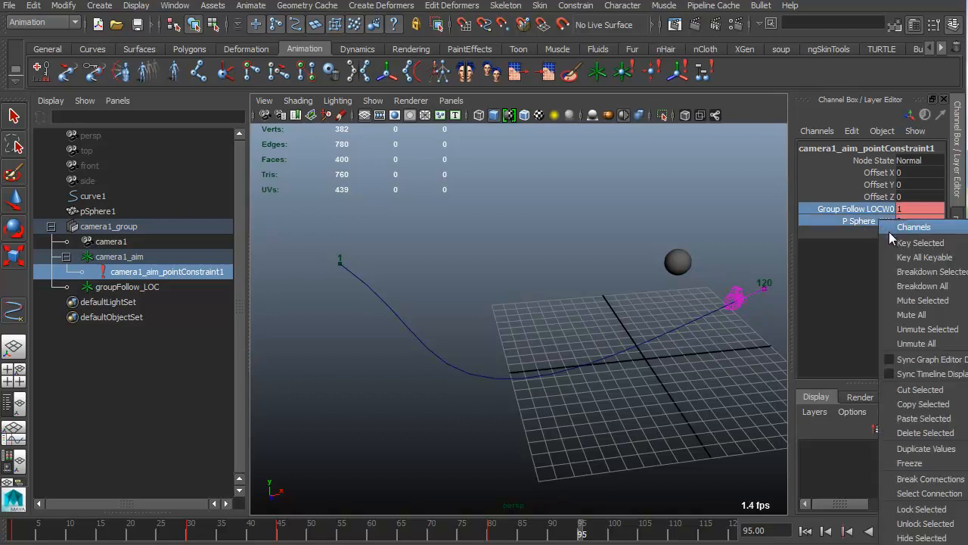
{"action": "left_click", "coordinate": [901, 243]}
- Play and scrub through the animation to check the aim switching between path and sphere, and inspect camera1_aim's channels
{"action": "left_click_drag", "start_coordinate": [582, 533], "coordinate": [13, 533]}
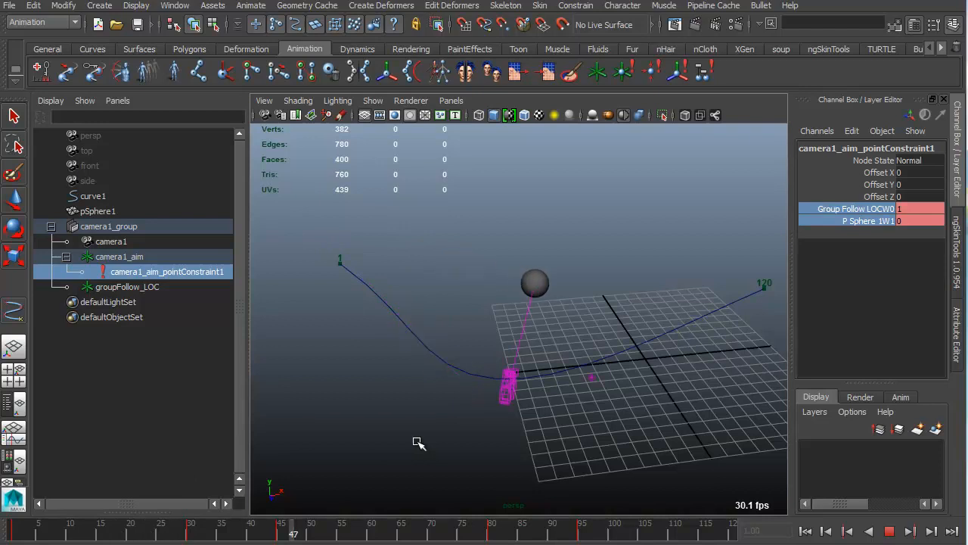
{"action": "key", "text": "Escape"}
{"action": "key", "text": "alt+v"}
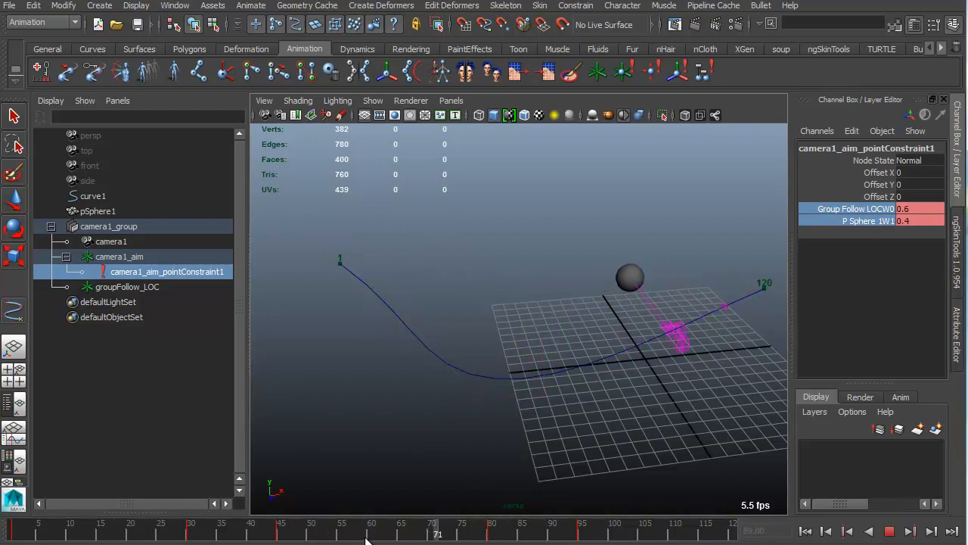
{"action": "key", "text": "Escape"}
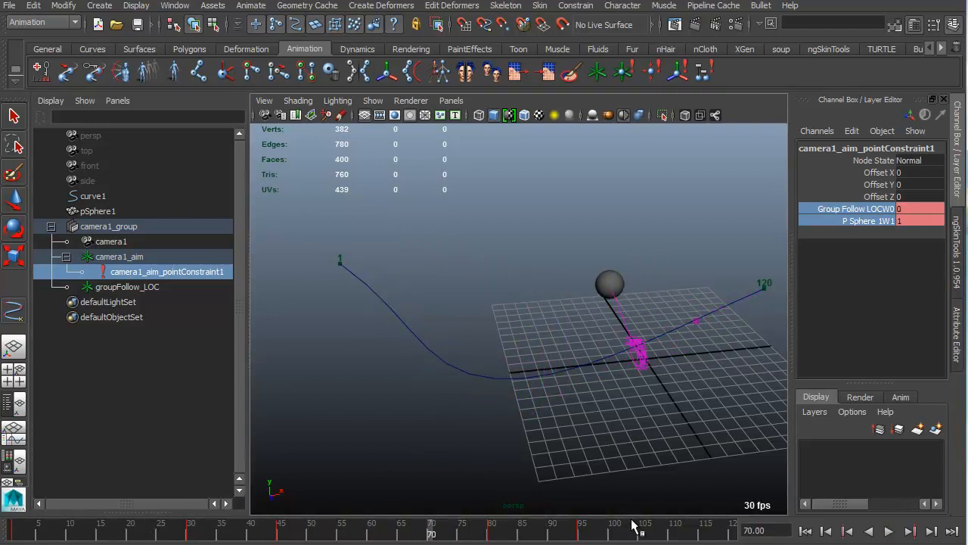
{"action": "left_click_drag", "start_coordinate": [594, 530], "coordinate": [149, 532]}
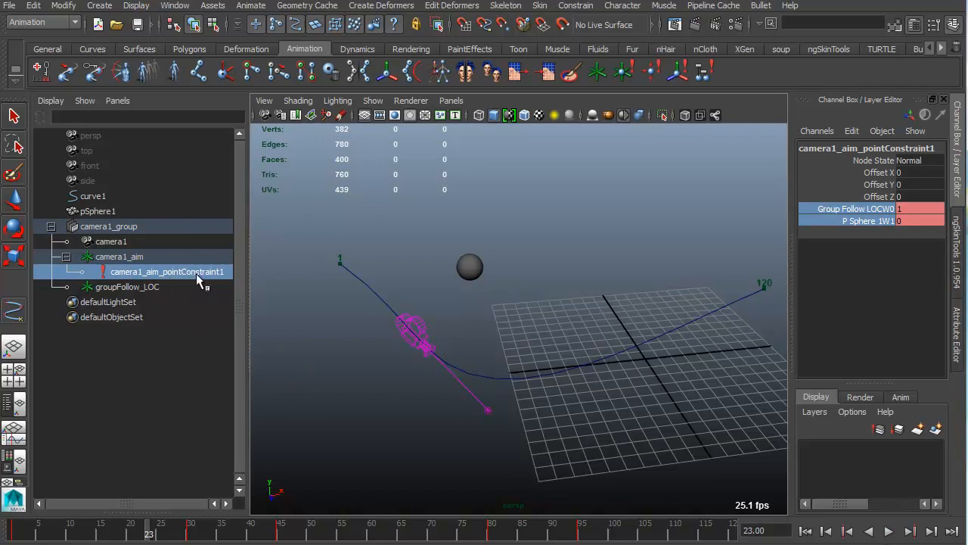
{"action": "left_click_drag", "start_coordinate": [512, 537], "coordinate": [330, 532]}
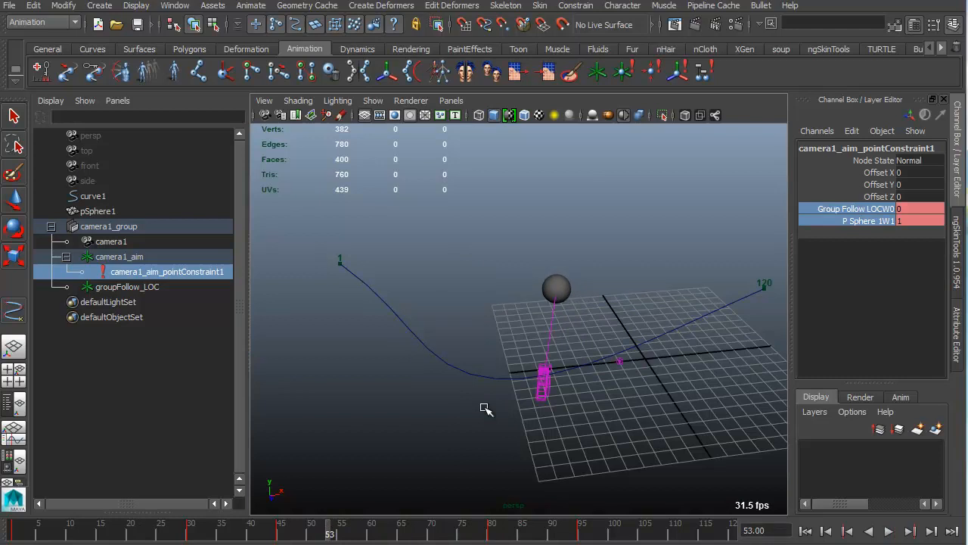
{"action": "left_click", "coordinate": [119, 257]}
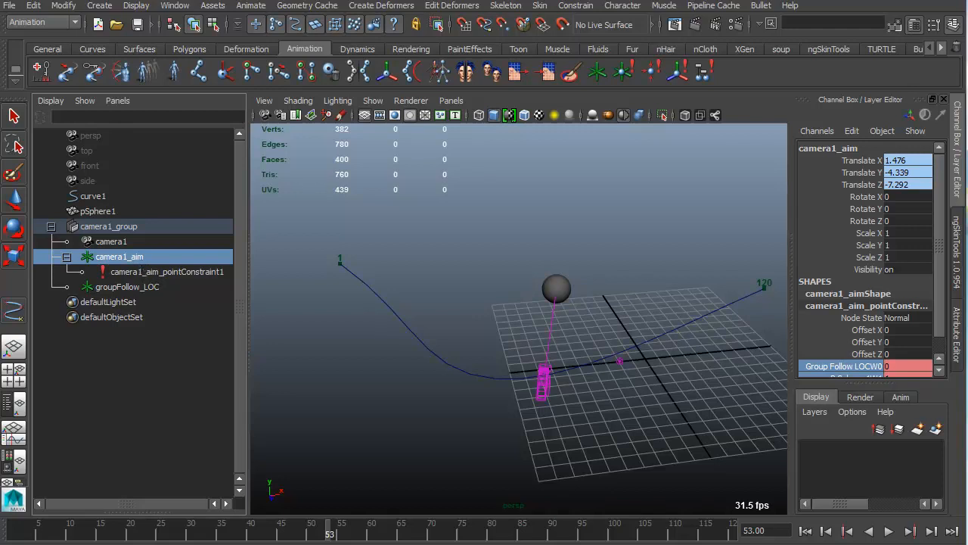
- At frame 1, delete camera1_aim's point constraint and put camera1_aim into its own group within camera1_group
{"action": "left_click_drag", "start_coordinate": [69, 529], "coordinate": [12, 527]}
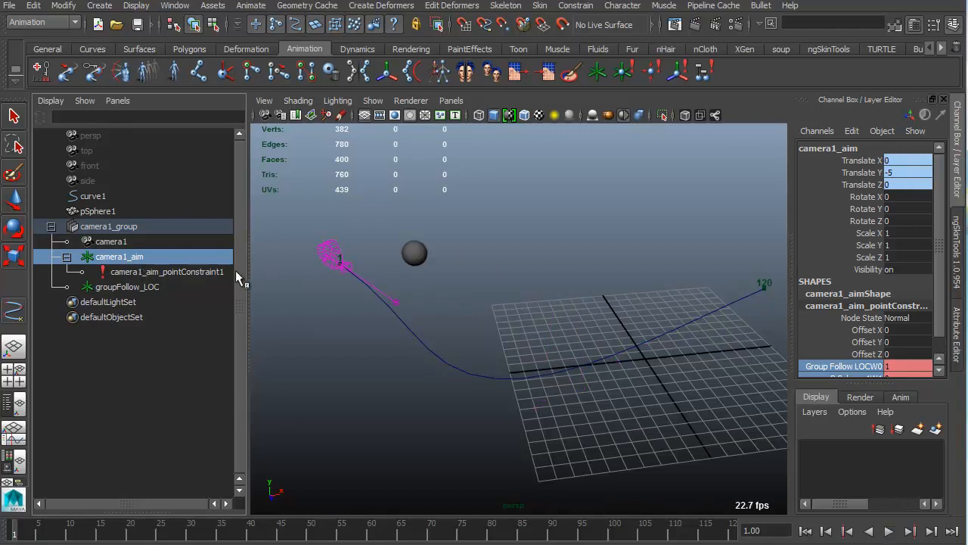
{"action": "left_click", "coordinate": [184, 271]}
{"action": "key", "text": "Delete"}
{"action": "left_click", "coordinate": [142, 257]}
{"action": "key", "text": "w"}
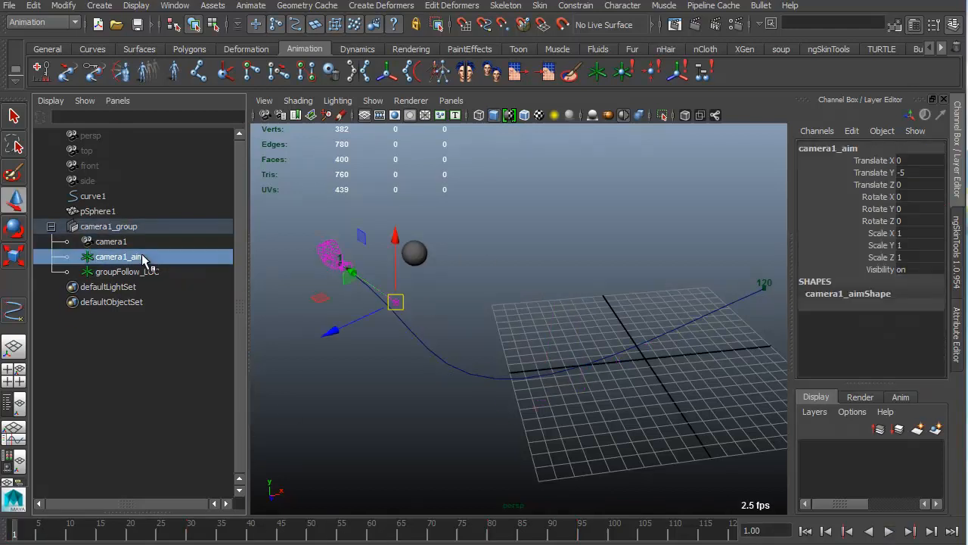
{"action": "key", "text": "ctrl+g"}
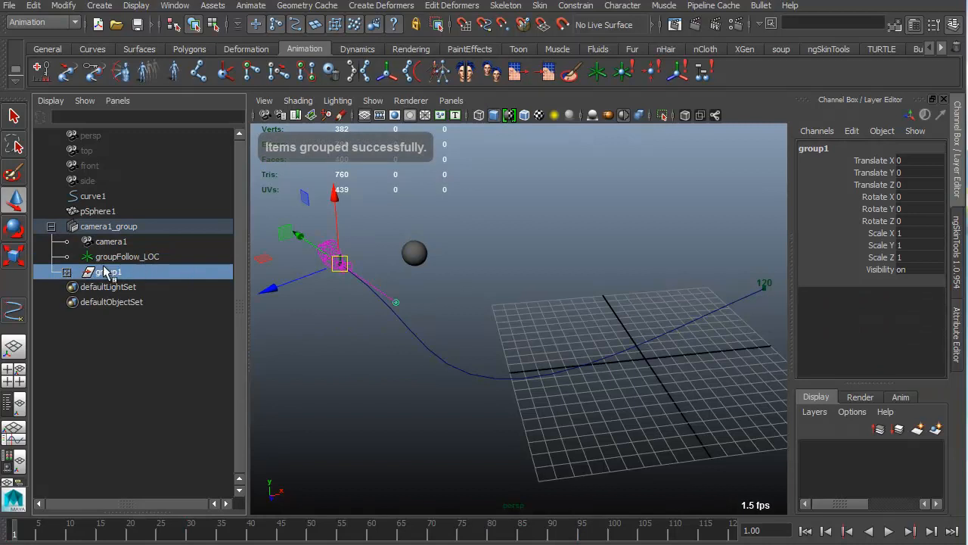
- Point constrain the new group1 to both pSphere1 and groupFollow_LOC
{"action": "left_click", "coordinate": [97, 211]}
{"action": "left_click", "coordinate": [144, 256], "text": "ctrl"}
{"action": "left_click", "coordinate": [114, 272], "text": "ctrl"}
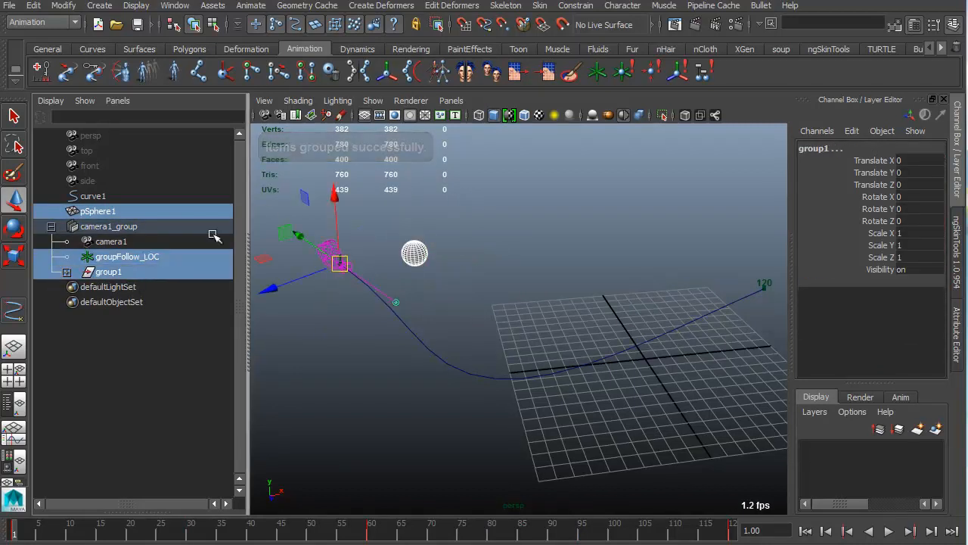
{"action": "left_click", "coordinate": [572, 6]}
{"action": "left_click", "coordinate": [578, 24]}
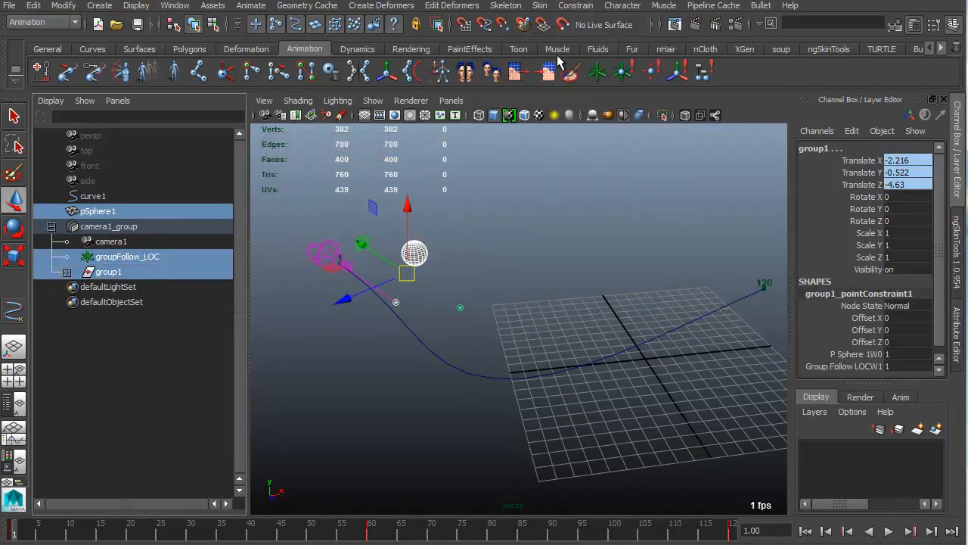
- At frame 1, set group1's P Sphere 1W0 weight to 0 and key both constraint weights
{"action": "left_click", "coordinate": [124, 277]}
{"action": "key", "text": "ctrl+a"}
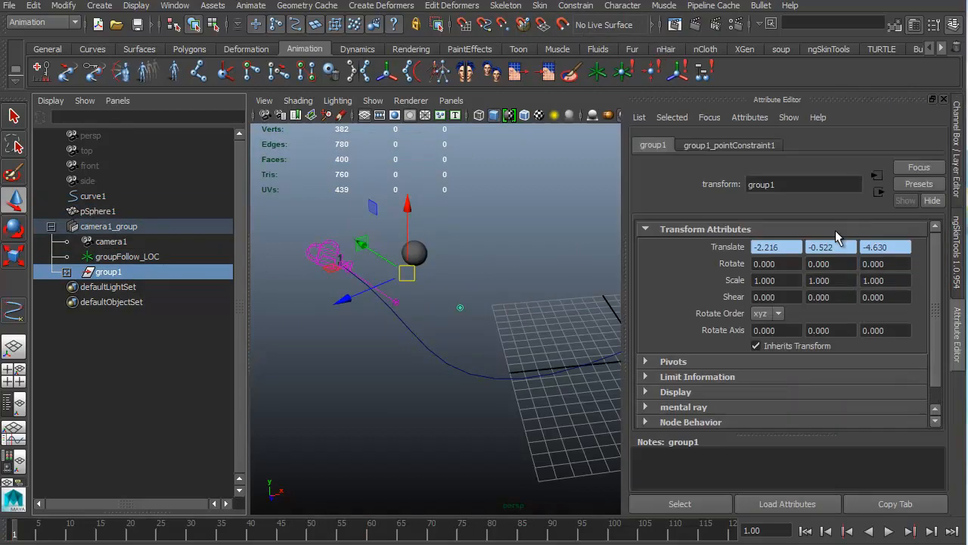
{"action": "key", "text": "ctrl+a"}
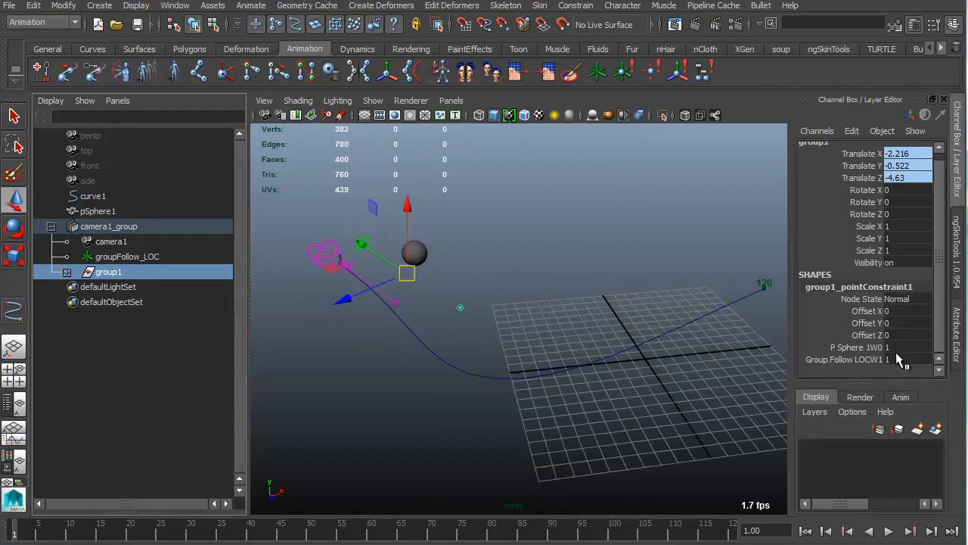
{"action": "left_click", "coordinate": [895, 349]}
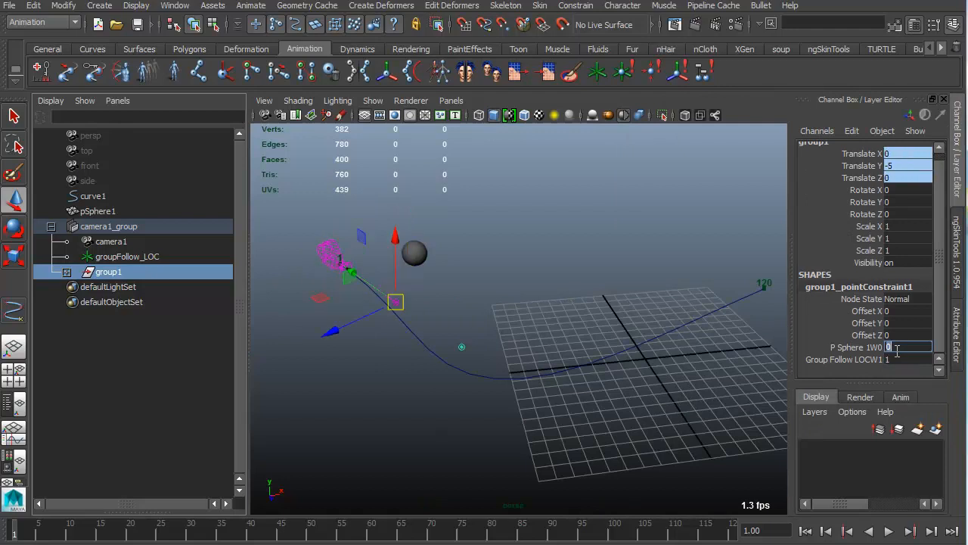
{"action": "left_click_drag", "start_coordinate": [854, 347], "coordinate": [850, 359]}
{"action": "right_click", "coordinate": [862, 355]}
{"action": "left_click", "coordinate": [907, 1]}
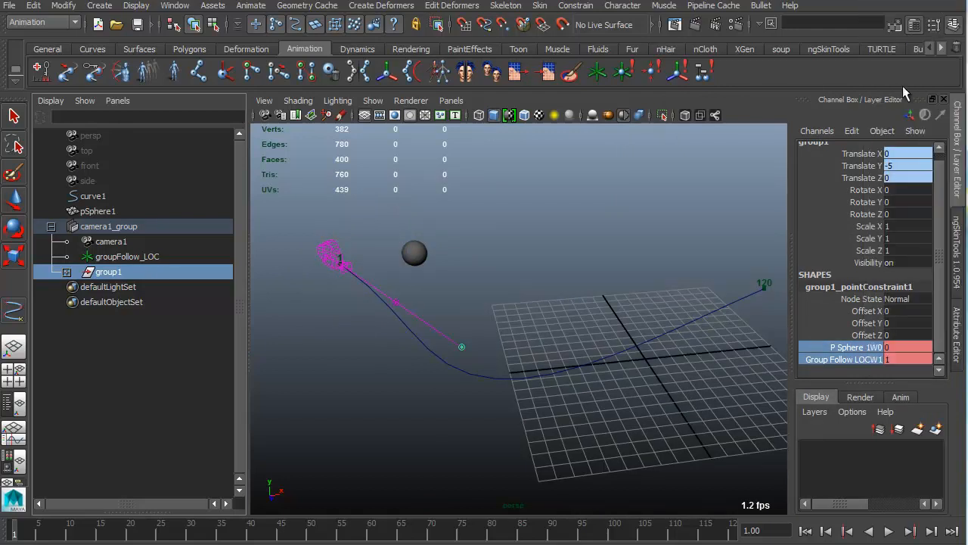
- Key both of group1's constraint weights with their current values at frame 35
{"action": "left_click_drag", "start_coordinate": [70, 532], "coordinate": [221, 534]}
{"action": "right_click", "coordinate": [833, 360]}
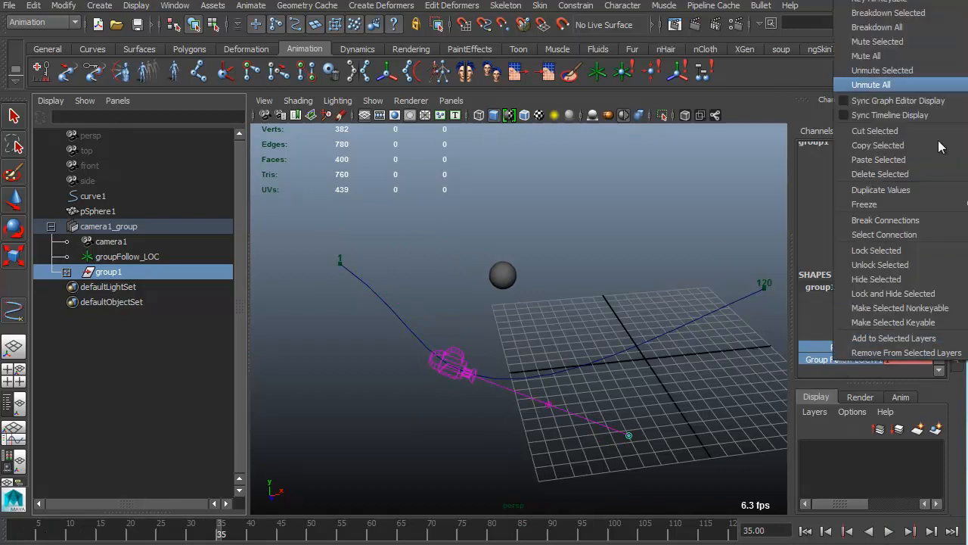
{"action": "left_click", "coordinate": [892, 3]}
- At frame 50, set P Sphere 1W0 to 1 and Group Follow LOCW1 to 0, and key both weights
{"action": "left_click_drag", "start_coordinate": [295, 535], "coordinate": [310, 532]}
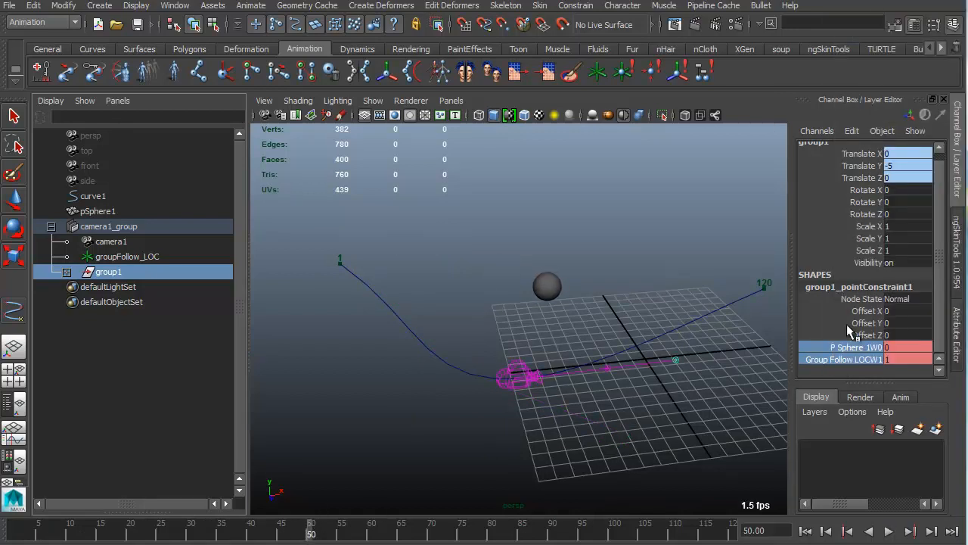
{"action": "left_click", "coordinate": [869, 359]}
{"action": "left_click", "coordinate": [870, 349]}
{"action": "middle_click_drag", "start_coordinate": [557, 346], "coordinate": [819, 347]}
{"action": "left_click", "coordinate": [904, 347]}
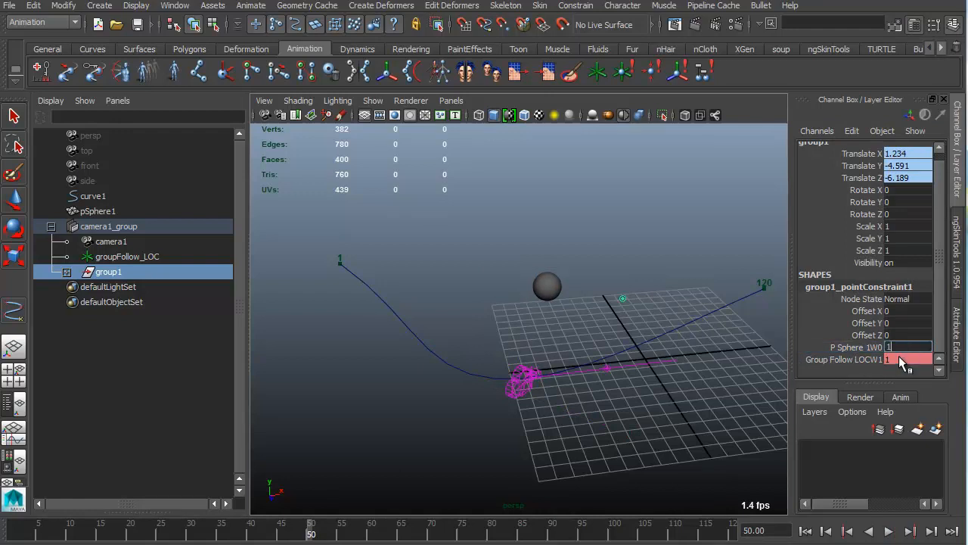
{"action": "left_click", "coordinate": [900, 358]}
{"action": "type", "text": "0"}
{"action": "key", "text": "Return"}
{"action": "left_click_drag", "start_coordinate": [868, 360], "coordinate": [862, 350]}
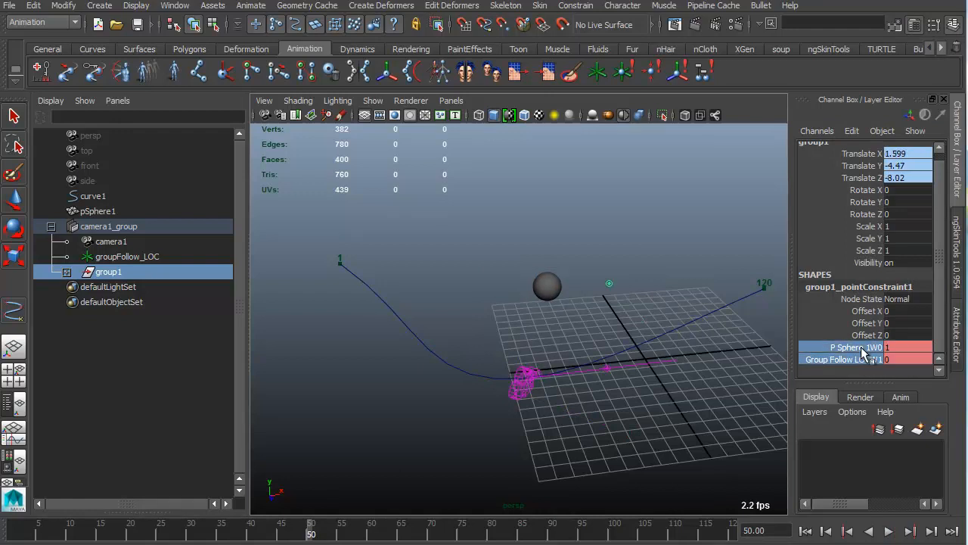
{"action": "right_click", "coordinate": [862, 349]}
{"action": "left_click", "coordinate": [908, 1]}
- Select group1_pointConstraint1 under group1 and key both weights with their current values at frame 75
{"action": "left_click", "coordinate": [67, 271]}
{"action": "left_click", "coordinate": [136, 302]}
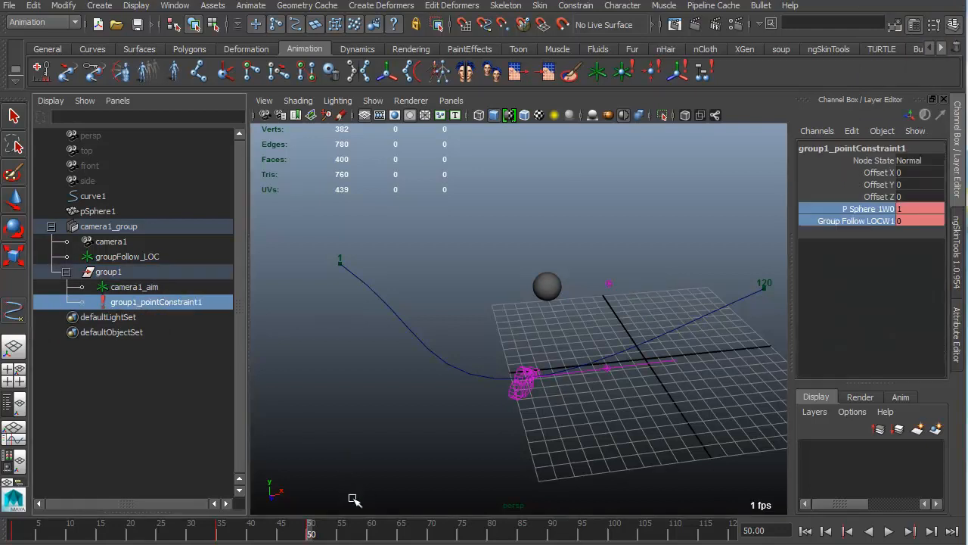
{"action": "left_click_drag", "start_coordinate": [399, 534], "coordinate": [469, 526]}
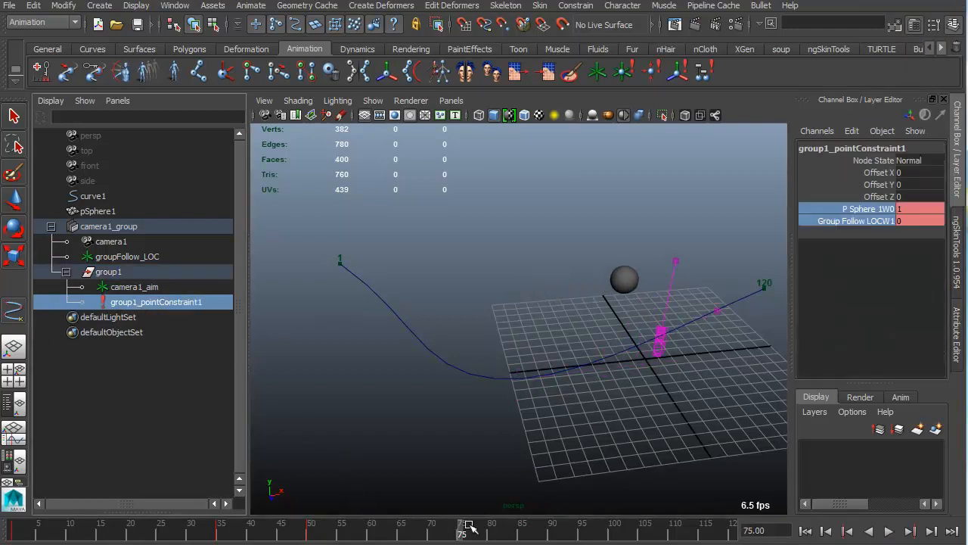
{"action": "right_click", "coordinate": [857, 215]}
- At frame 90, set P Sphere 1W0 to 0 and Group Follow LOCW1 to 1, and key both weights
{"action": "left_click_drag", "start_coordinate": [540, 536], "coordinate": [550, 533]}
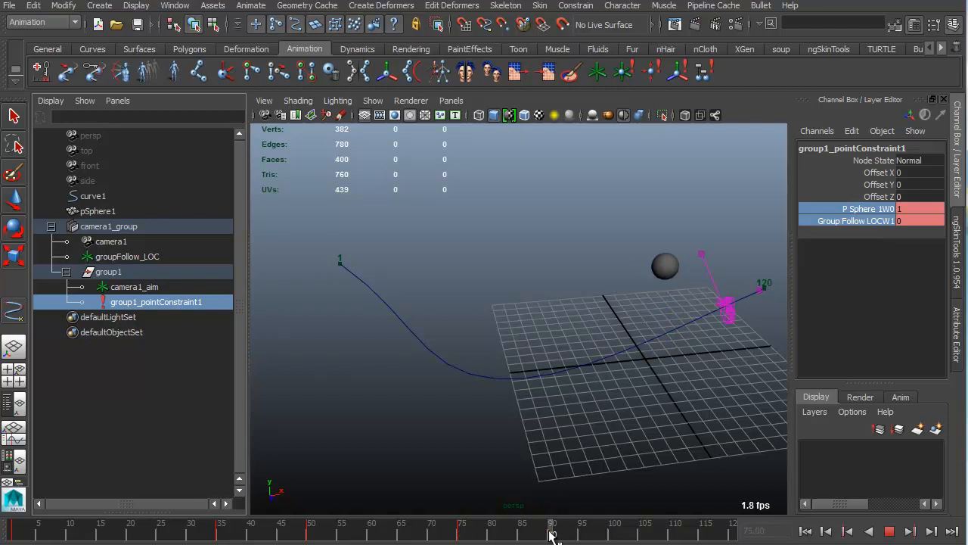
{"action": "double_click", "coordinate": [902, 209]}
{"action": "type", "text": "0"}
{"action": "double_click", "coordinate": [904, 221]}
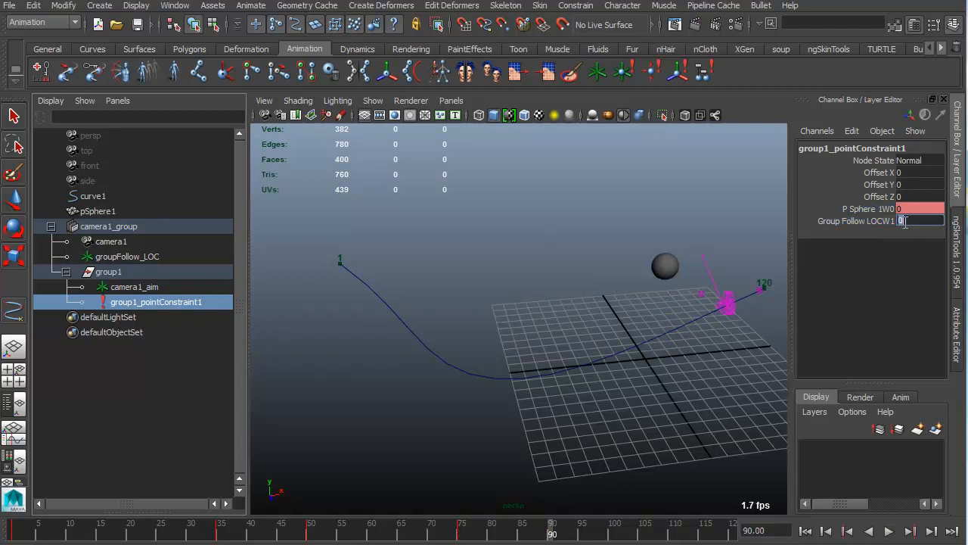
{"action": "left_click_drag", "start_coordinate": [882, 212], "coordinate": [878, 223]}
{"action": "right_click", "coordinate": [878, 221]}
{"action": "left_click", "coordinate": [920, 244]}
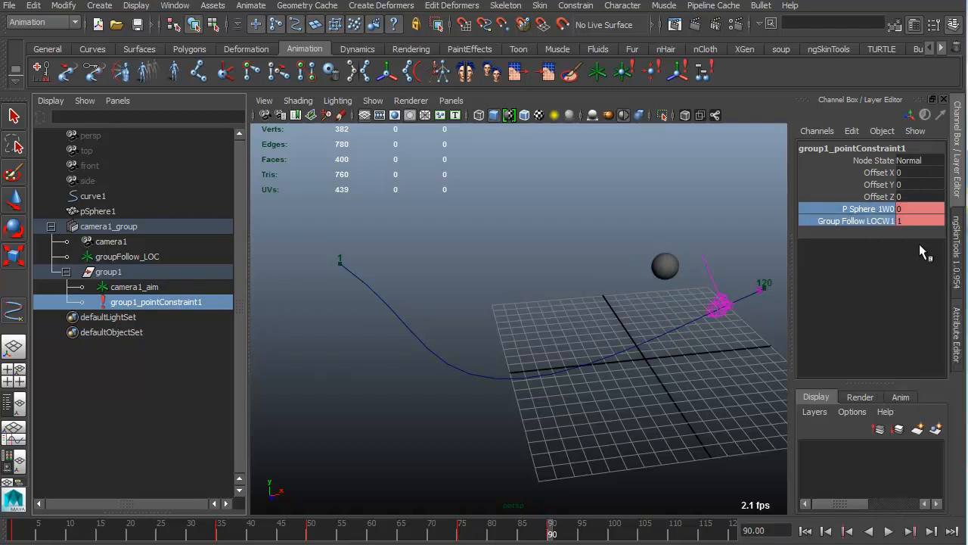
- Review the animation from frame 1 and compare the positions of camera1_aim and group1 relative to the sphere
{"action": "left_click_drag", "start_coordinate": [566, 536], "coordinate": [25, 535]}
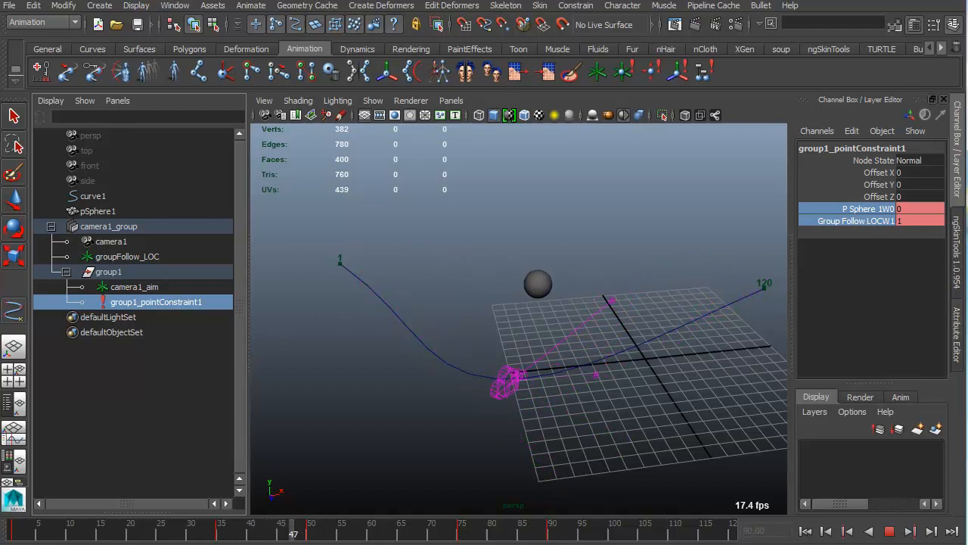
{"action": "key", "text": "Escape"}
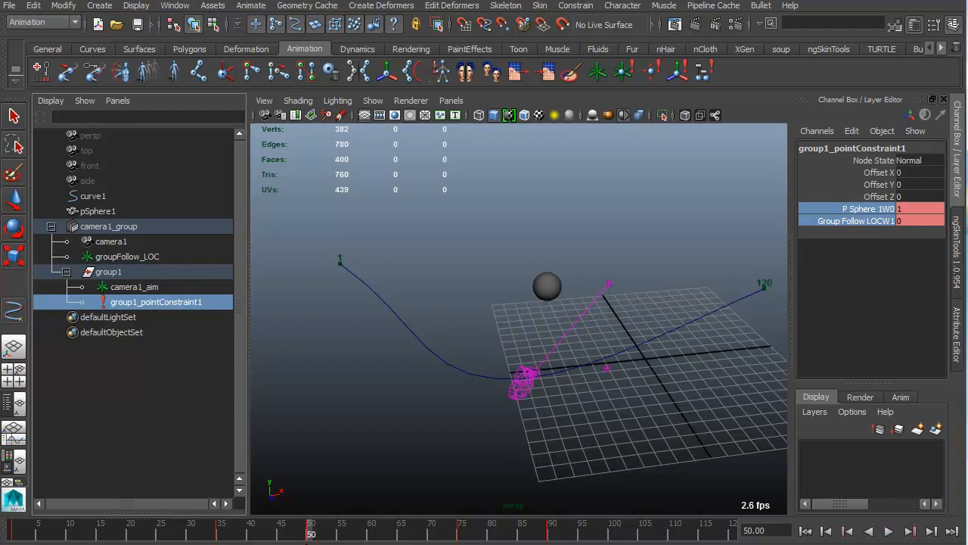
{"action": "left_click", "coordinate": [163, 288]}
{"action": "key", "text": "w"}
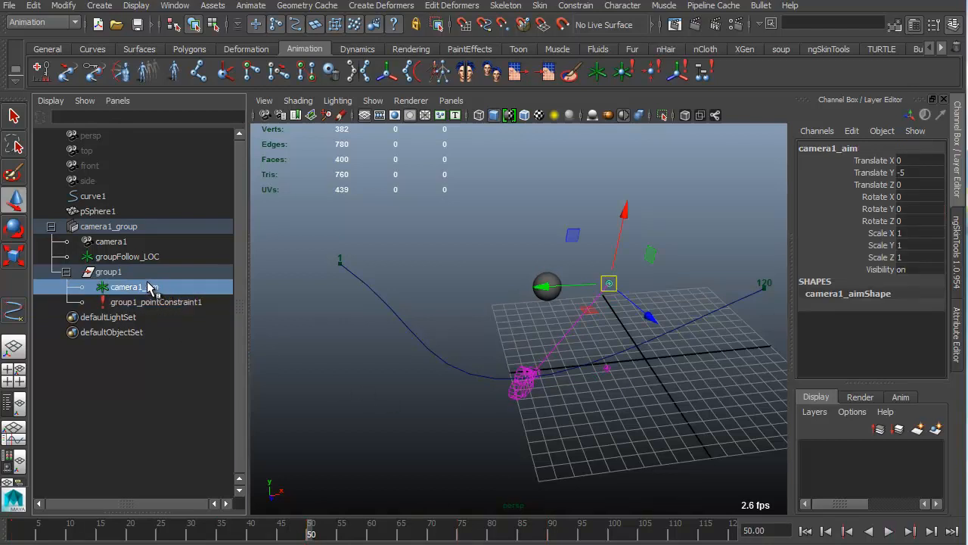
{"action": "left_click", "coordinate": [108, 271]}
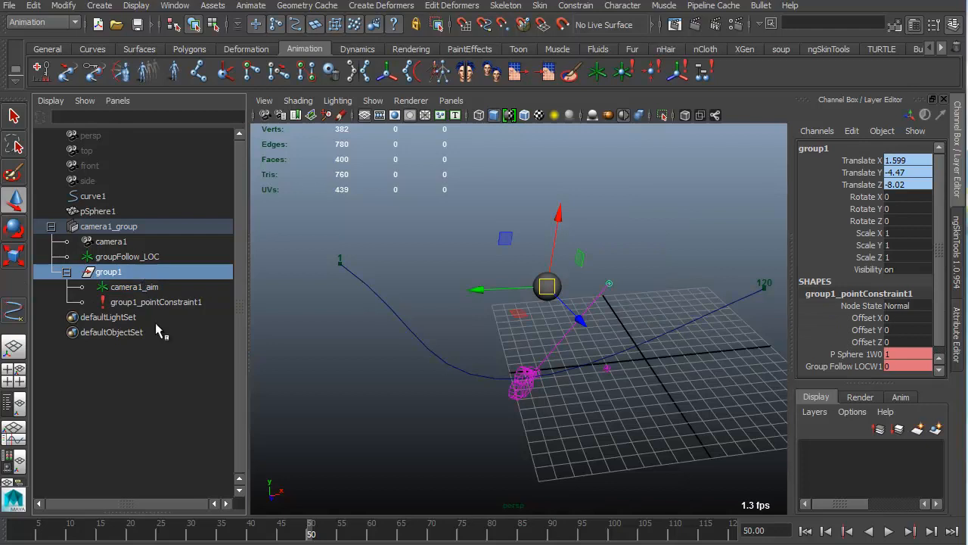
{"action": "left_click_drag", "start_coordinate": [182, 524], "coordinate": [9, 523]}
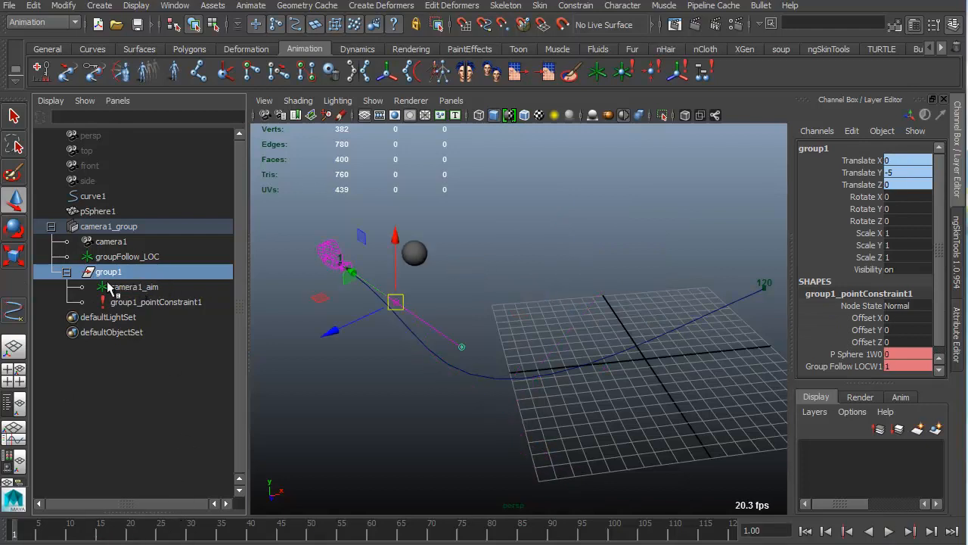
- Set camera1_aim's Translate Y to 0 so it sits at group1's pivot
{"action": "left_click", "coordinate": [125, 289]}
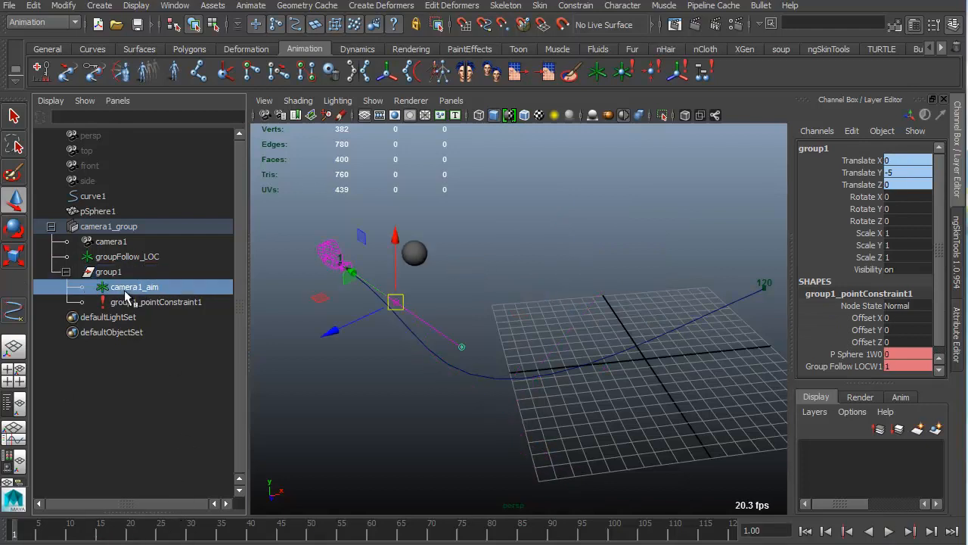
{"action": "left_click", "coordinate": [932, 174]}
{"action": "key", "text": "Return"}
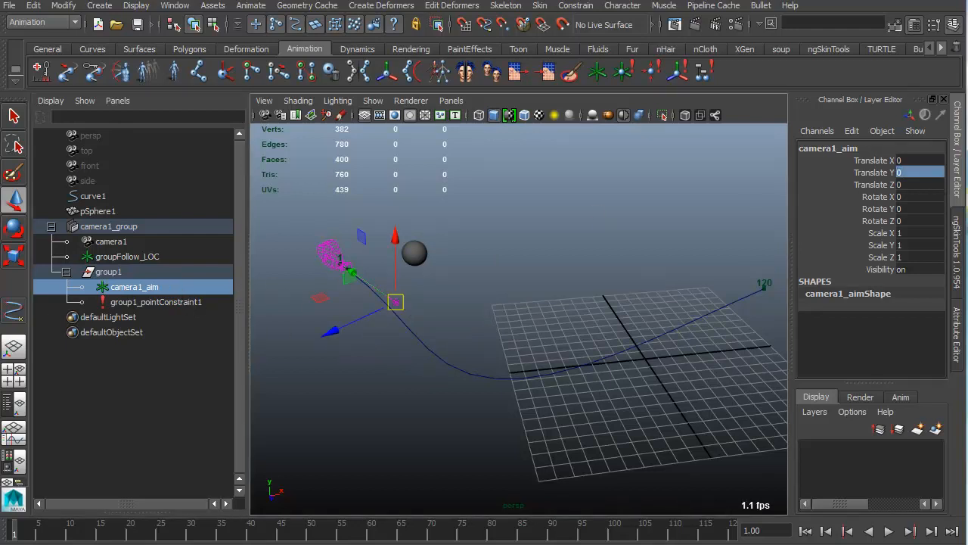
- Play the animation and scrub to frame 73 to check the aim on the sphere, and inspect group1's channels
{"action": "key", "text": "alt+v"}
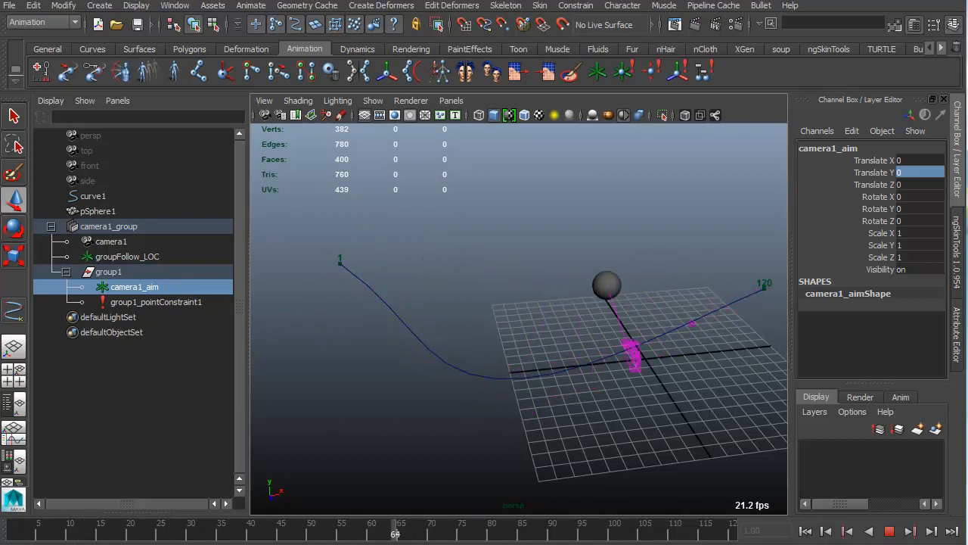
{"action": "key", "text": "alt+v"}
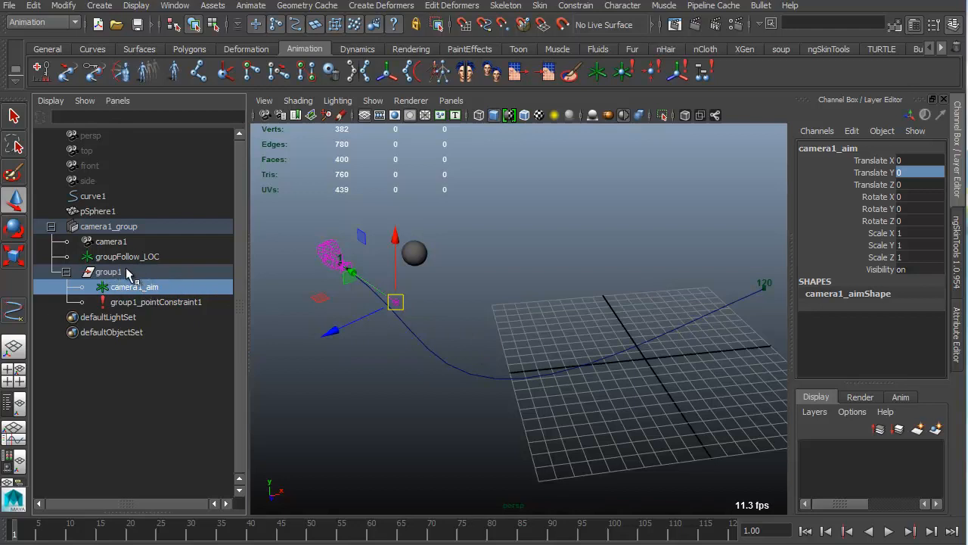
{"action": "left_click_drag", "start_coordinate": [77, 535], "coordinate": [450, 535]}
{"action": "left_click", "coordinate": [108, 271]}
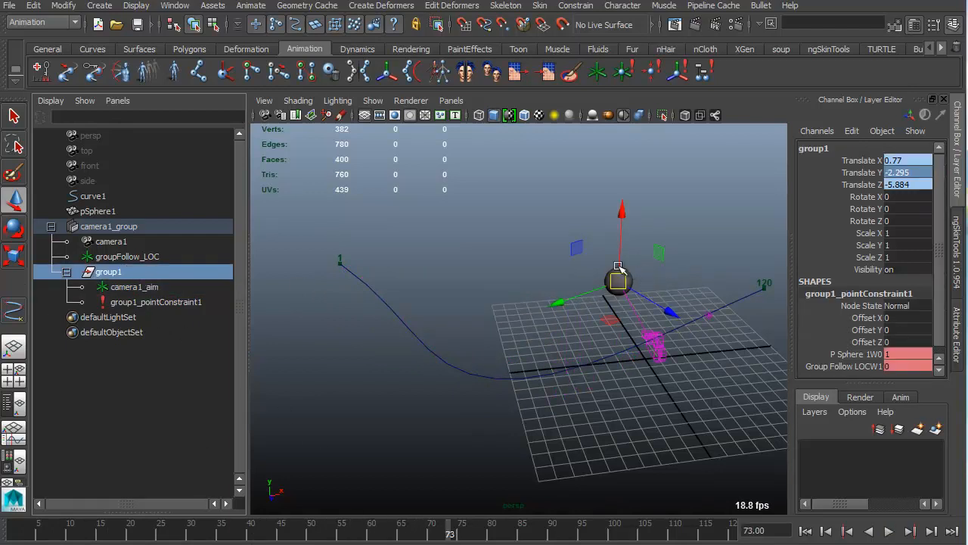
- Try offsetting camera1_aim from the sphere at frame 73, and reset its Translate X, Y and Z to 0 at frame 1
{"action": "left_click", "coordinate": [170, 289]}
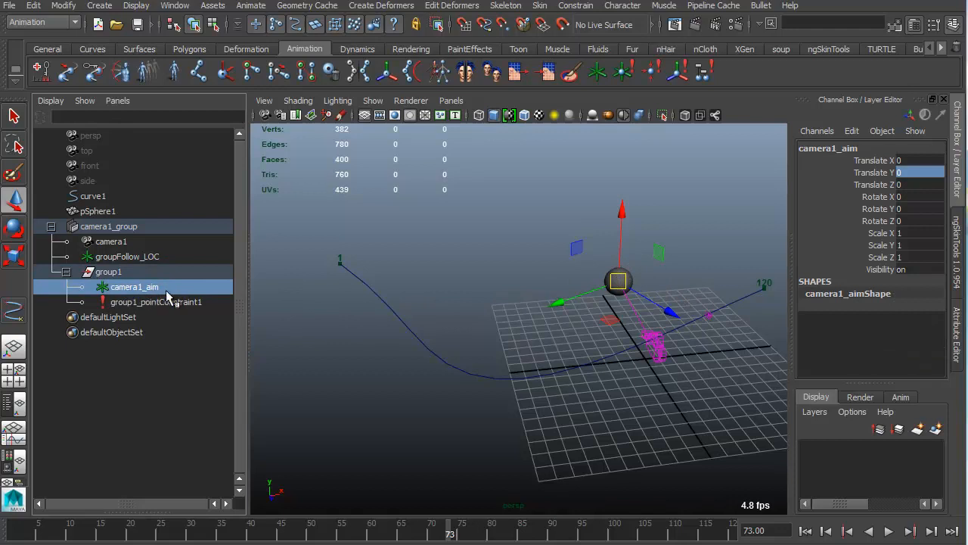
{"action": "left_click_drag", "start_coordinate": [626, 289], "coordinate": [645, 295]}
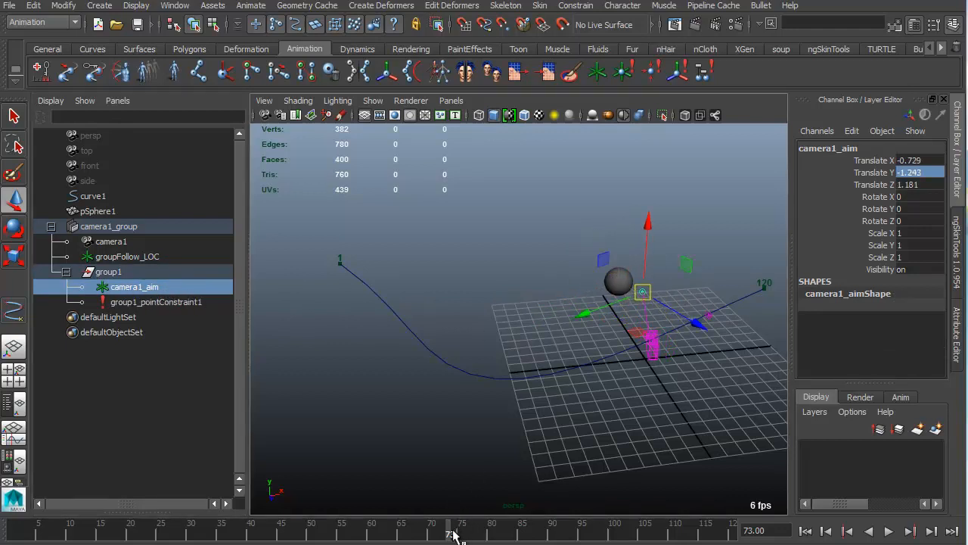
{"action": "left_click_drag", "start_coordinate": [454, 534], "coordinate": [13, 533]}
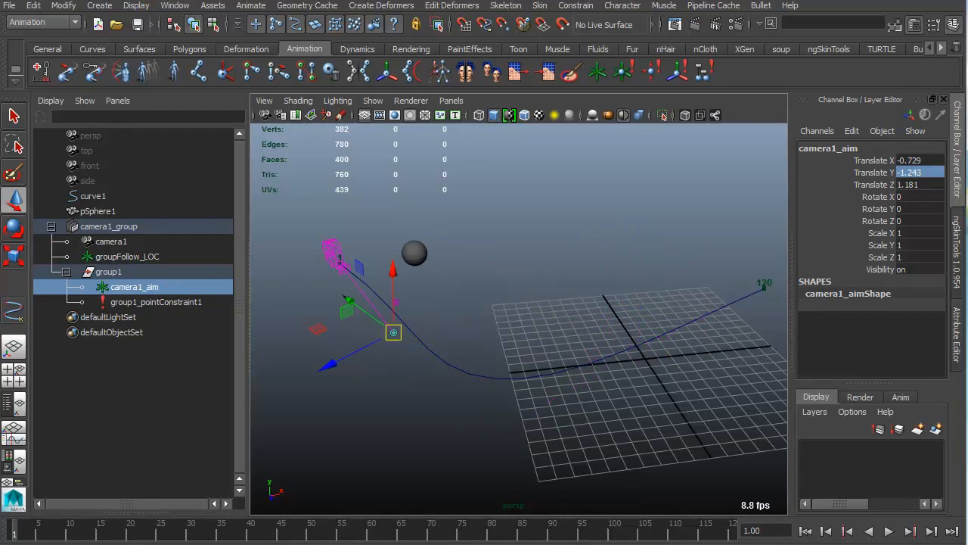
{"action": "left_click_drag", "start_coordinate": [945, 185], "coordinate": [930, 162]}
{"action": "type", "text": "0"}
{"action": "key", "text": "Return"}
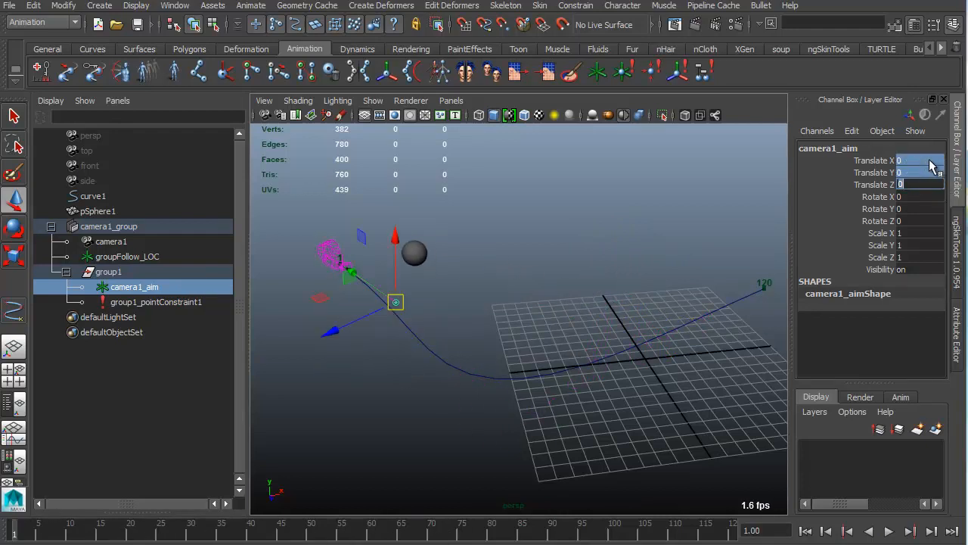
- Play the animation, go to frame 50 and key all of camera1_aim's channels
{"action": "key", "text": "alt+v"}
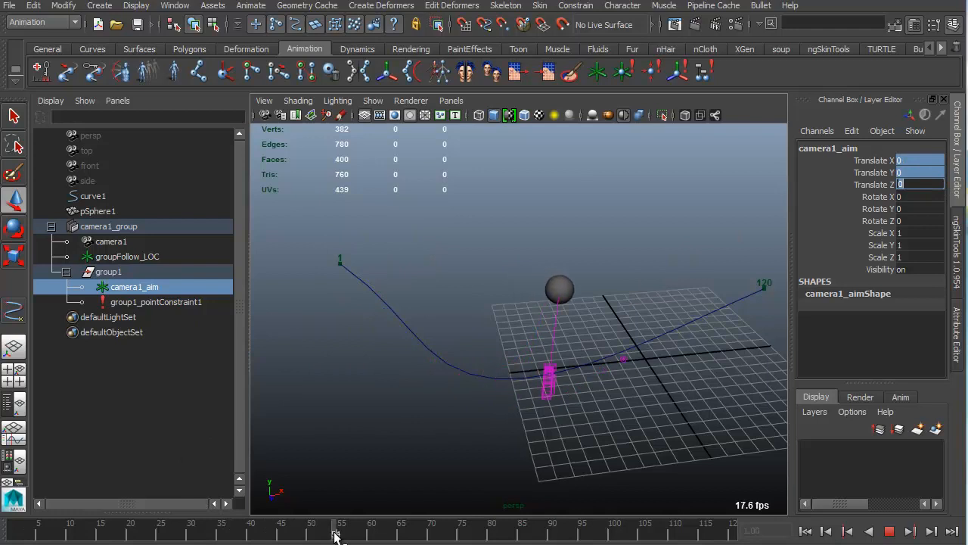
{"action": "left_click_drag", "start_coordinate": [335, 535], "coordinate": [310, 536]}
{"action": "type", "text": "s"}
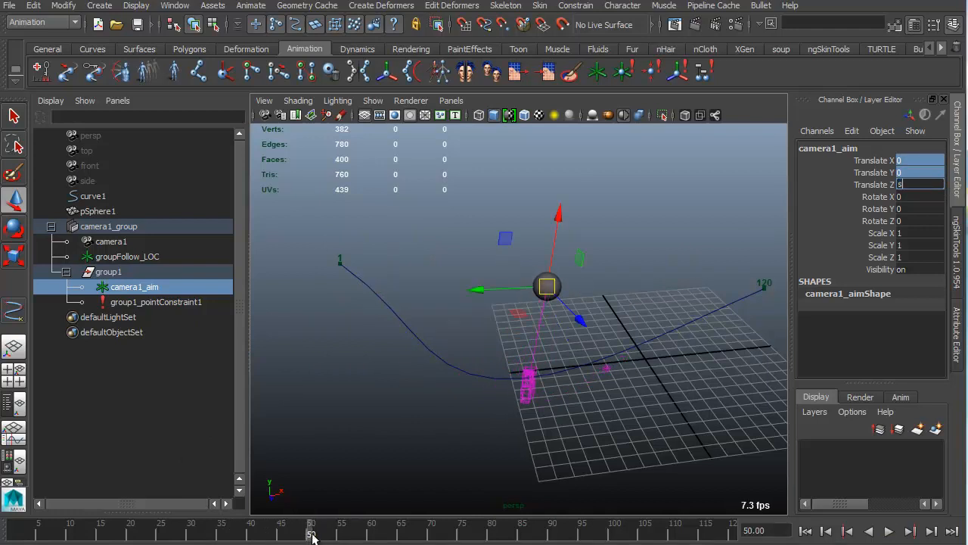
{"action": "key", "text": "Return"}
{"action": "key", "text": "s"}
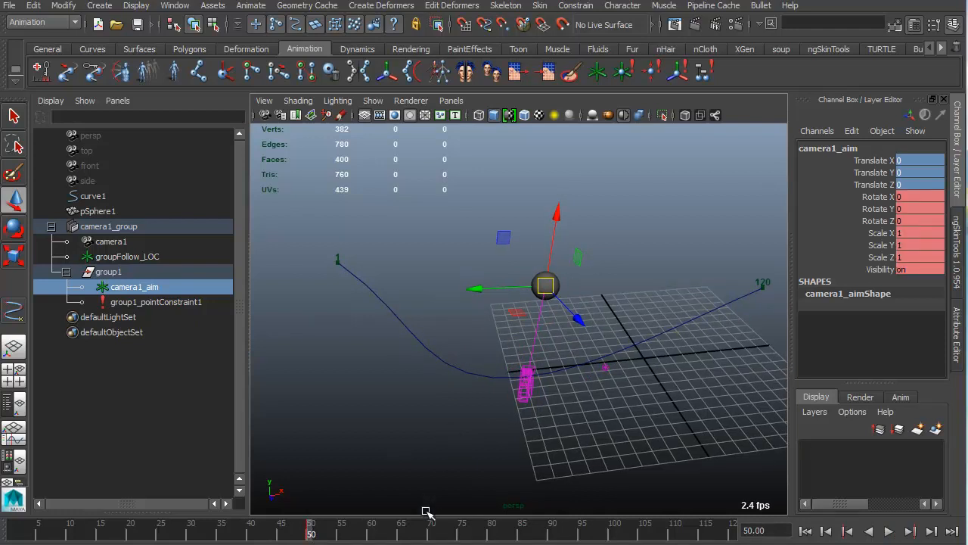
- Offset camera1_aim to about (1.595, 1.869, 0.704) at frame 60 and (1.595, 2.326, 4.425) at frame 67, and scrub to frame 77
{"action": "left_click", "coordinate": [371, 535]}
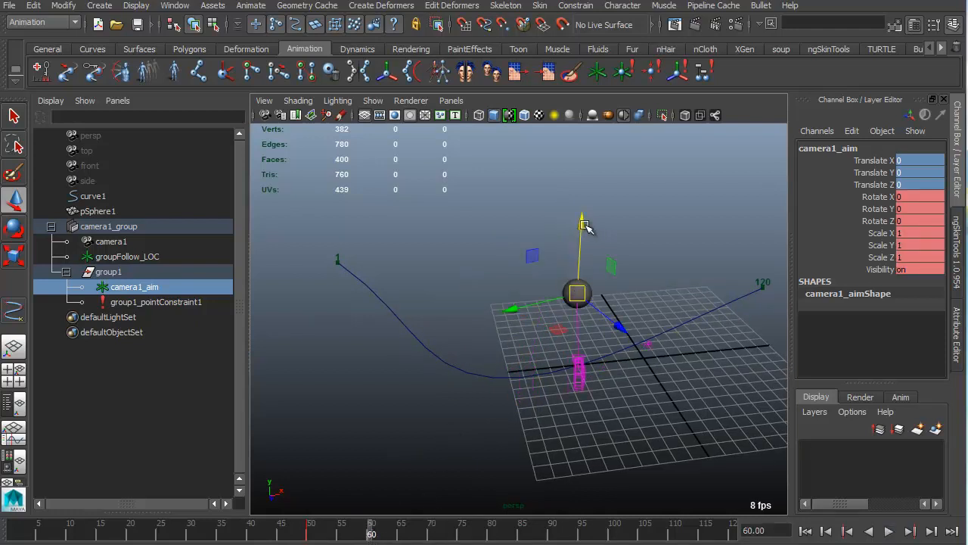
{"action": "left_click_drag", "start_coordinate": [583, 219], "coordinate": [583, 198]}
{"action": "left_click_drag", "start_coordinate": [561, 307], "coordinate": [590, 347]}
{"action": "left_click", "coordinate": [413, 534]}
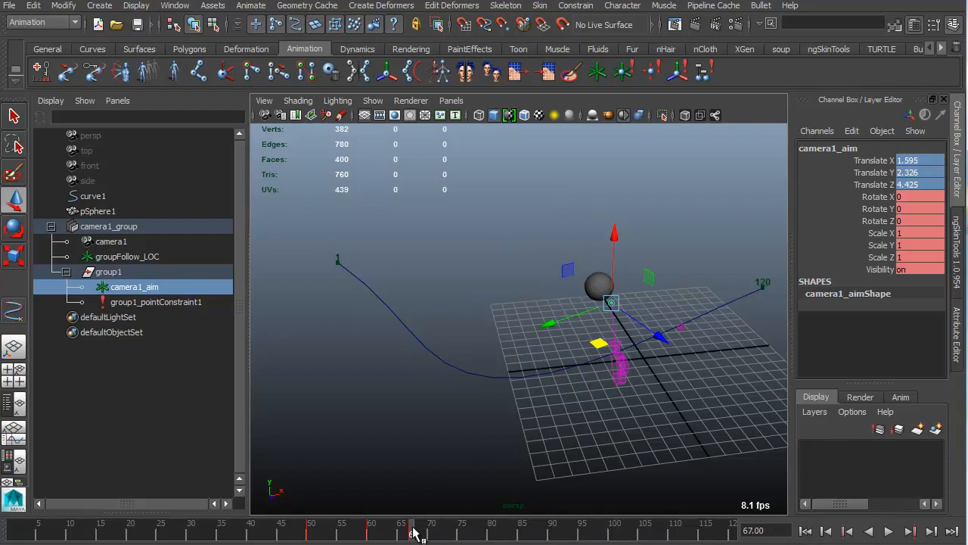
{"action": "left_click_drag", "start_coordinate": [413, 534], "coordinate": [474, 532]}
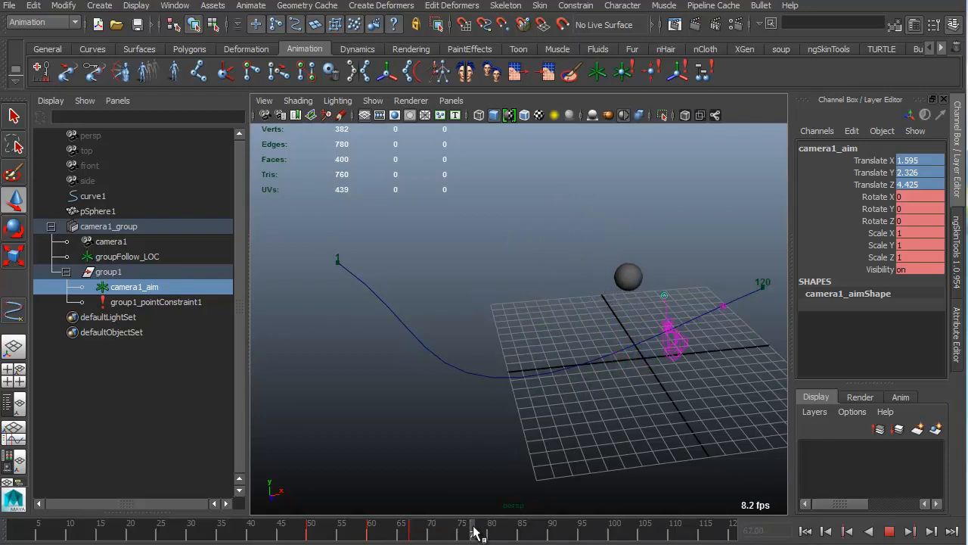
- Return to frame 60 and move camera1_aim closer to the sphere, to about X 0.172, Y 1.869, Z 0.099
{"action": "left_click_drag", "start_coordinate": [587, 324], "coordinate": [471, 348], "text": "alt"}
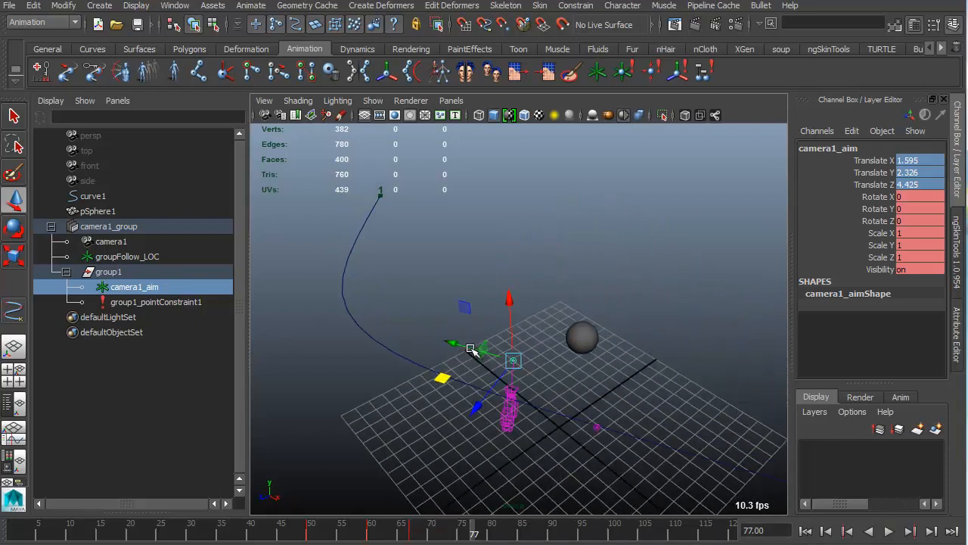
{"action": "left_click", "coordinate": [371, 533]}
{"action": "left_click_drag", "start_coordinate": [484, 417], "coordinate": [456, 411], "text": "alt"}
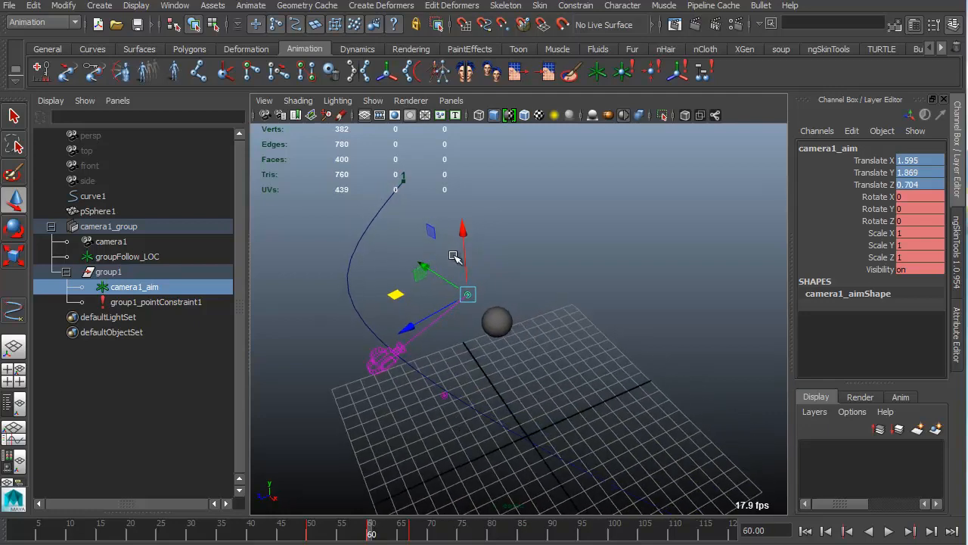
{"action": "left_click_drag", "start_coordinate": [457, 261], "coordinate": [414, 244], "text": "alt"}
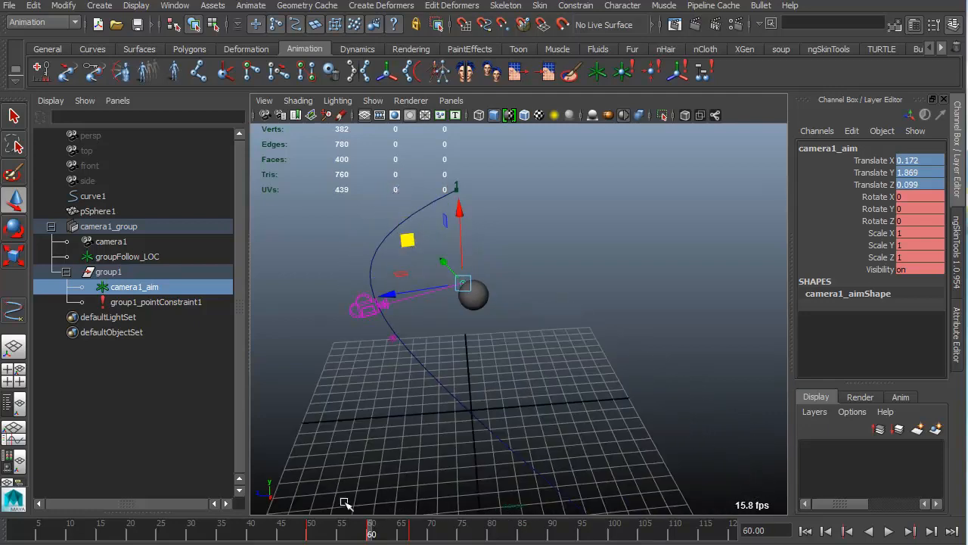
- At frame 67, move camera1_aim to about X -1.177, Y -0.208, Z 0.359, and check the motion up to frame 90
{"action": "left_click", "coordinate": [413, 533]}
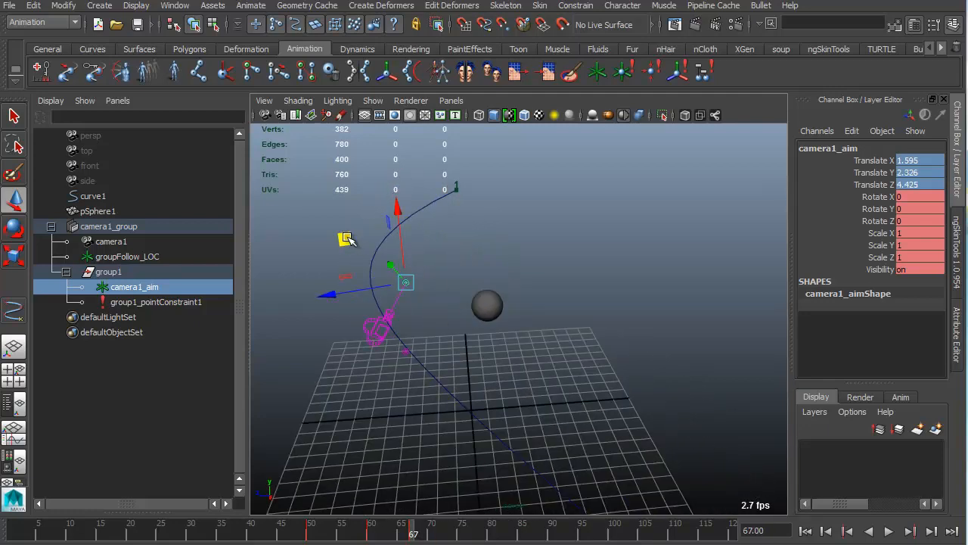
{"action": "left_click_drag", "start_coordinate": [427, 255], "coordinate": [545, 337]}
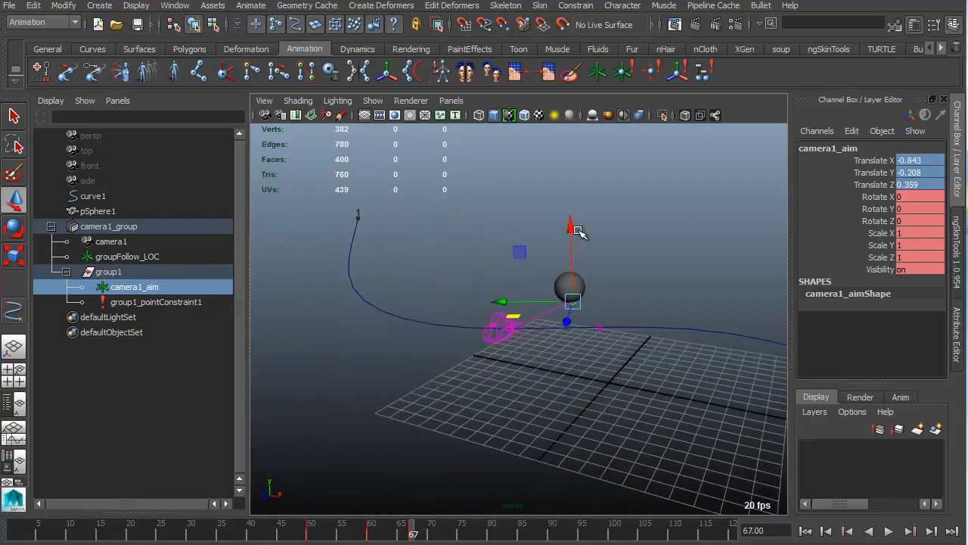
{"action": "left_click_drag", "start_coordinate": [575, 226], "coordinate": [612, 288]}
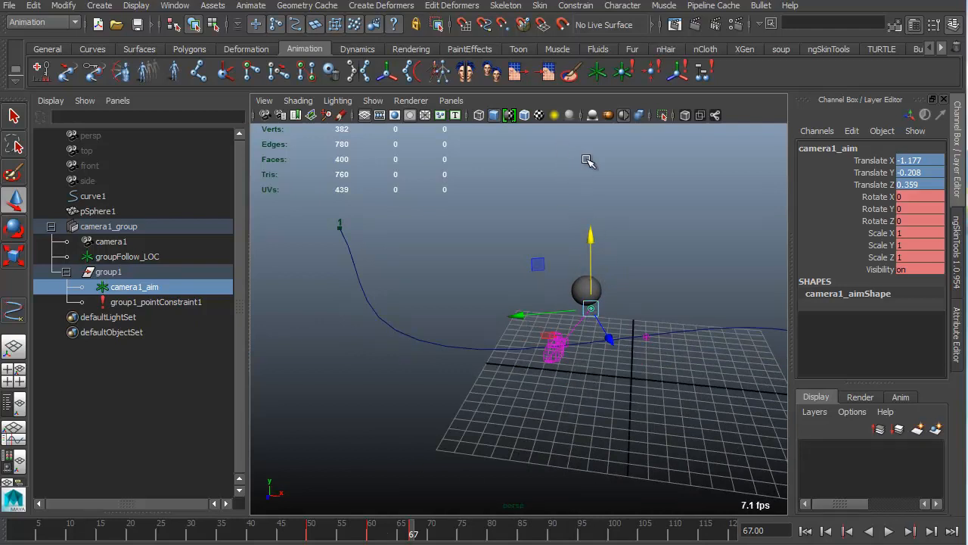
{"action": "key", "text": "alt+v"}
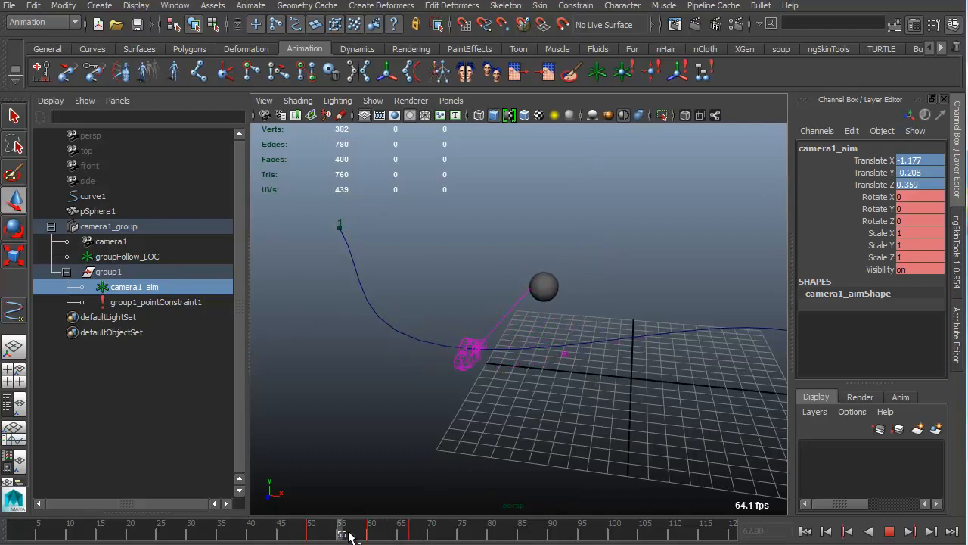
{"action": "left_click_drag", "start_coordinate": [451, 535], "coordinate": [552, 533]}
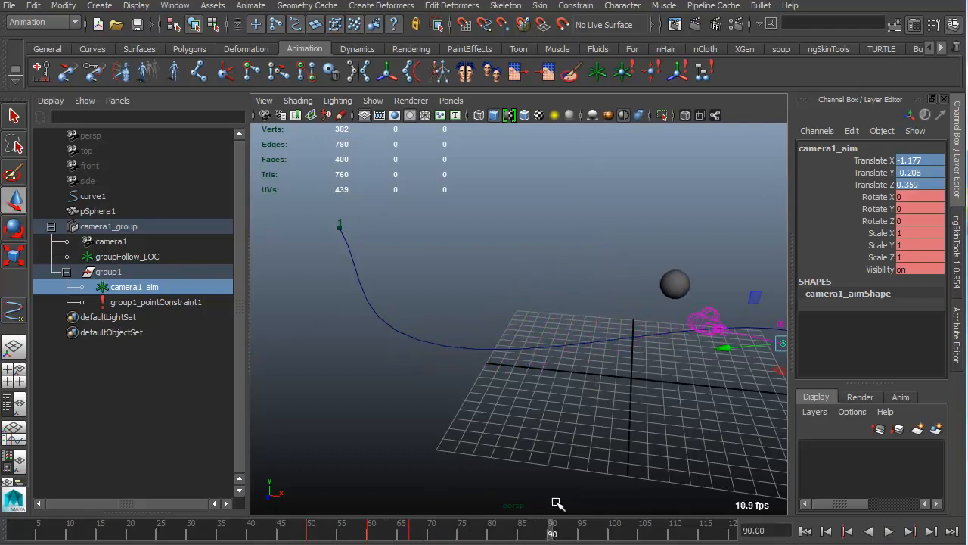
- At frame 85, set camera1_aim's Translate X, Y and Z to 0
{"action": "left_click", "coordinate": [525, 537]}
{"action": "left_click_drag", "start_coordinate": [914, 175], "coordinate": [920, 160]}
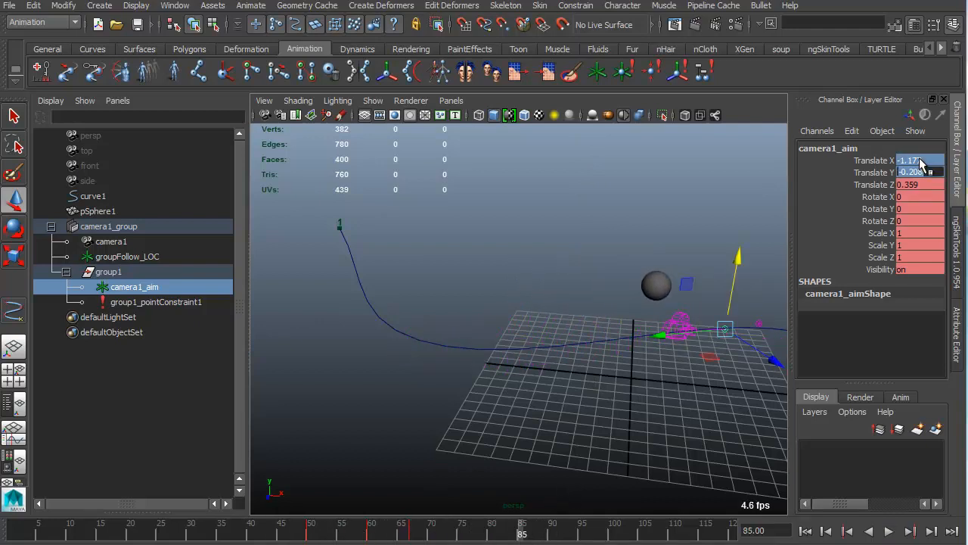
{"action": "key", "text": "Return"}
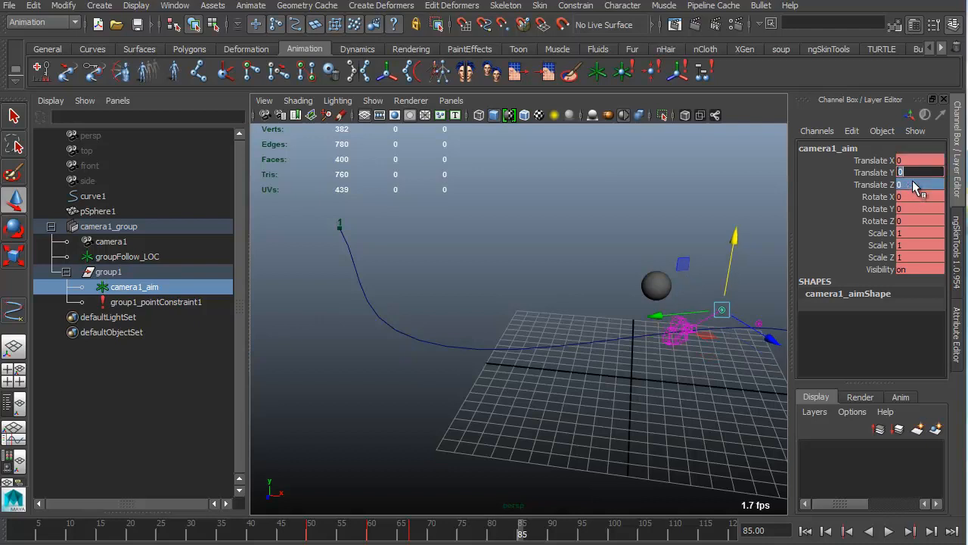
{"action": "left_click", "coordinate": [812, 210]}
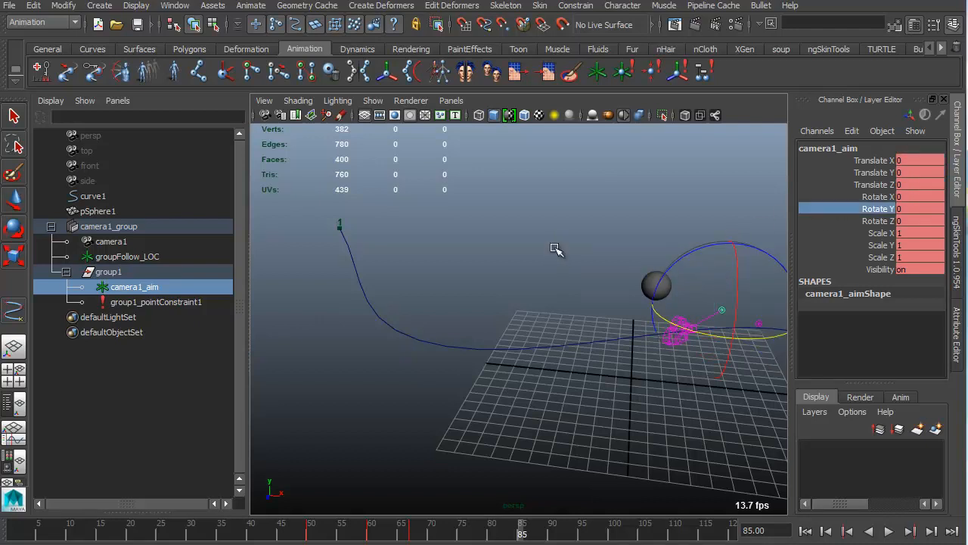
- Scrub to frame 92, deselect everything and play the animation to watch the camera travel along the whole path
{"action": "left_click_drag", "start_coordinate": [513, 520], "coordinate": [564, 526]}
{"action": "right_click_drag", "start_coordinate": [604, 405], "coordinate": [558, 381], "text": "alt"}
{"action": "middle_click_drag", "start_coordinate": [557, 380], "coordinate": [521, 376], "text": "alt"}
{"action": "left_click", "coordinate": [519, 368]}
{"action": "key", "text": "alt+v"}
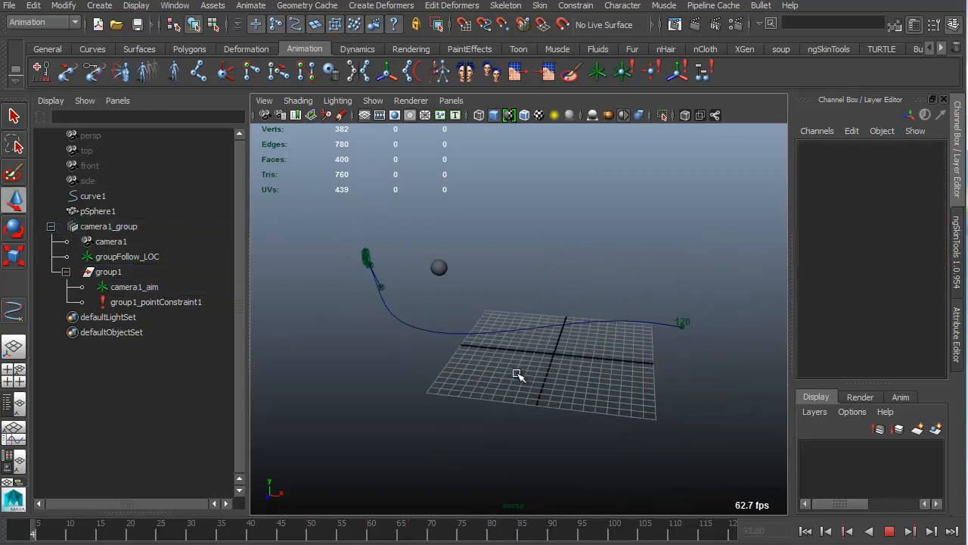
{"action": "left_click_drag", "start_coordinate": [519, 374], "coordinate": [530, 391], "text": "alt"}
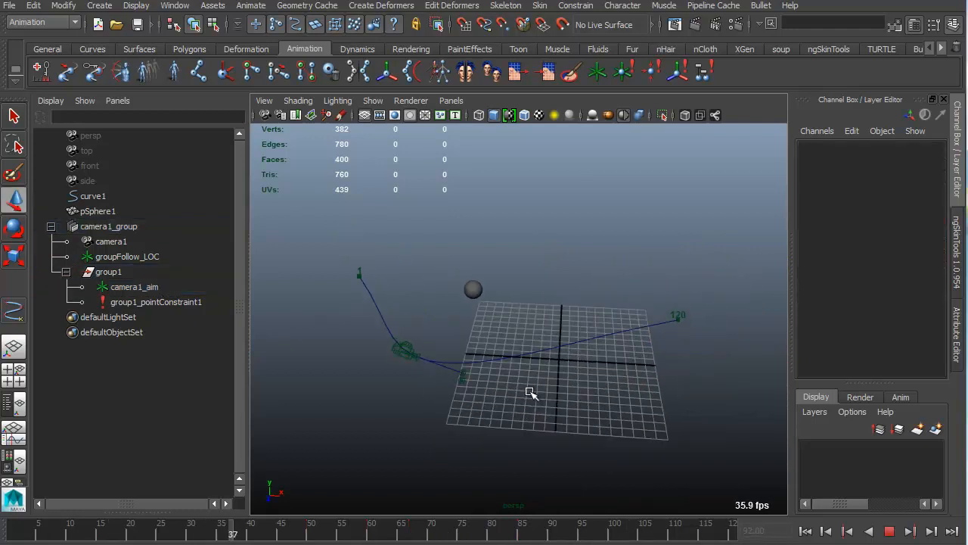
- Set the timeline's playback speed to Real-time, watch the camera animation and stop at frame 59
{"action": "right_click", "coordinate": [644, 520]}
{"action": "mouse_move", "coordinate": [765, 440]}
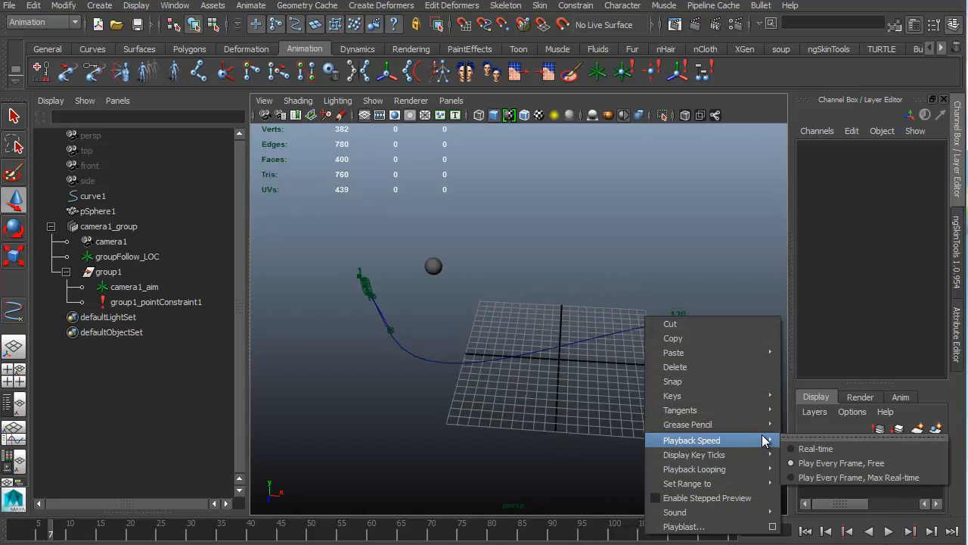
{"action": "left_click", "coordinate": [824, 451]}
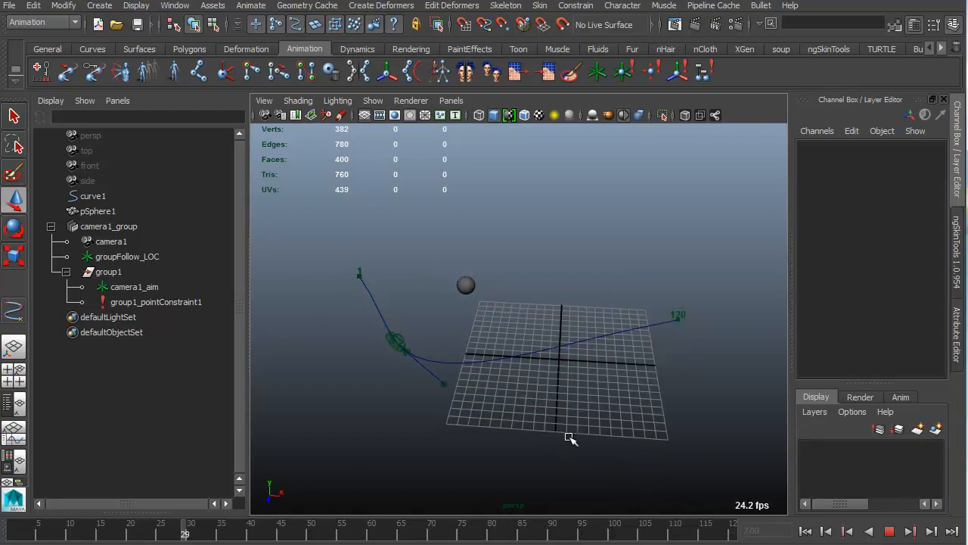
{"action": "left_click_drag", "start_coordinate": [568, 439], "coordinate": [505, 422], "text": "alt"}
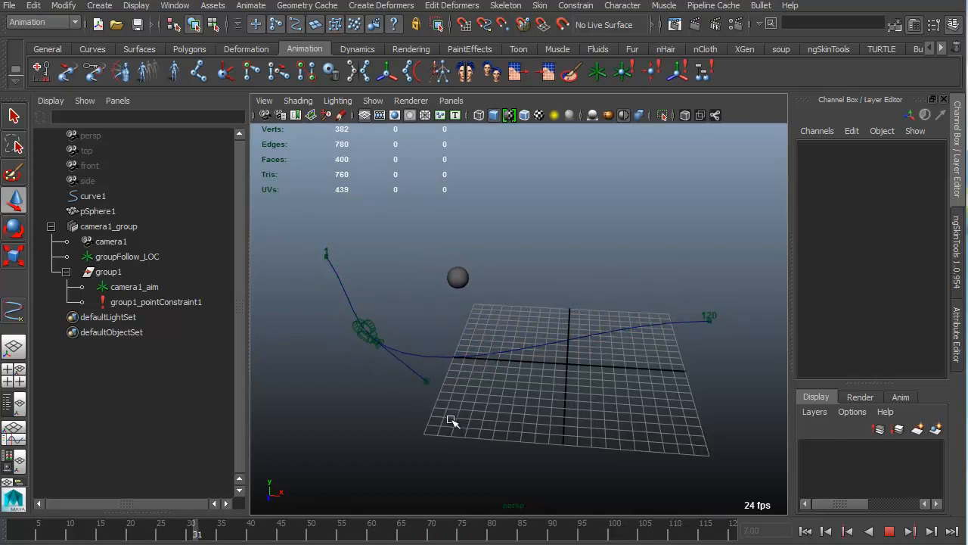
{"action": "key", "text": "Escape"}
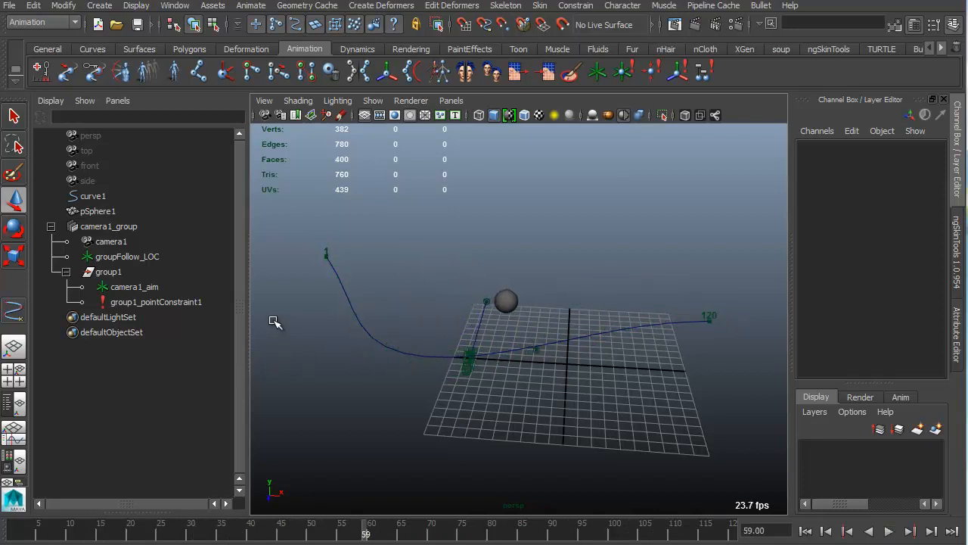
- Inspect the channels of group1, groupFollow_LOC, pSphere1 and camera1_aim at frame 59, and clear the selection
{"action": "left_click", "coordinate": [129, 271]}
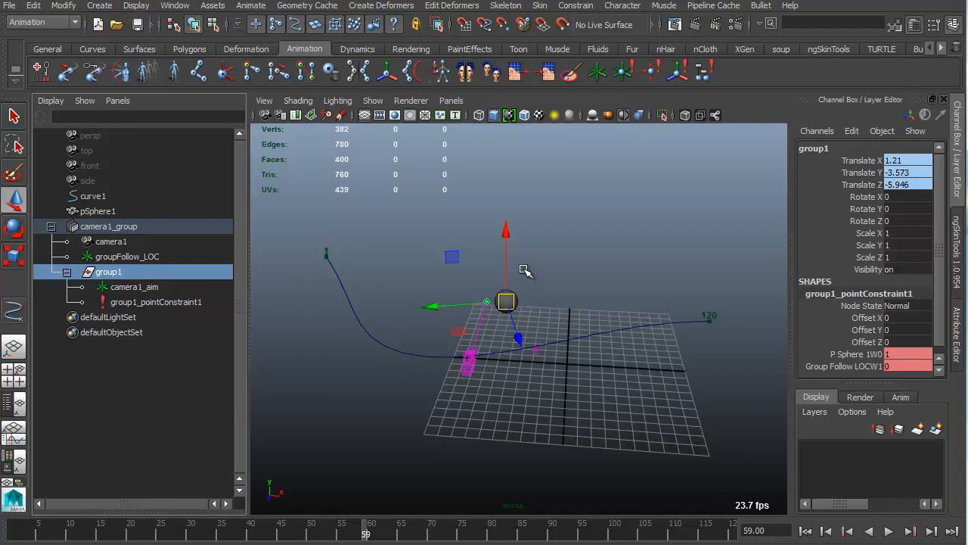
{"action": "left_click", "coordinate": [155, 257]}
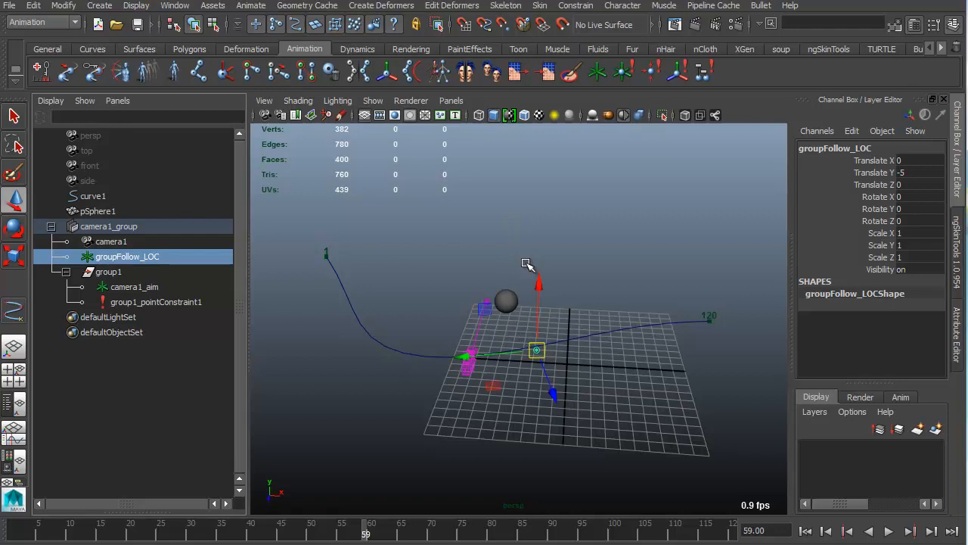
{"action": "left_click", "coordinate": [113, 273]}
{"action": "left_click", "coordinate": [113, 212]}
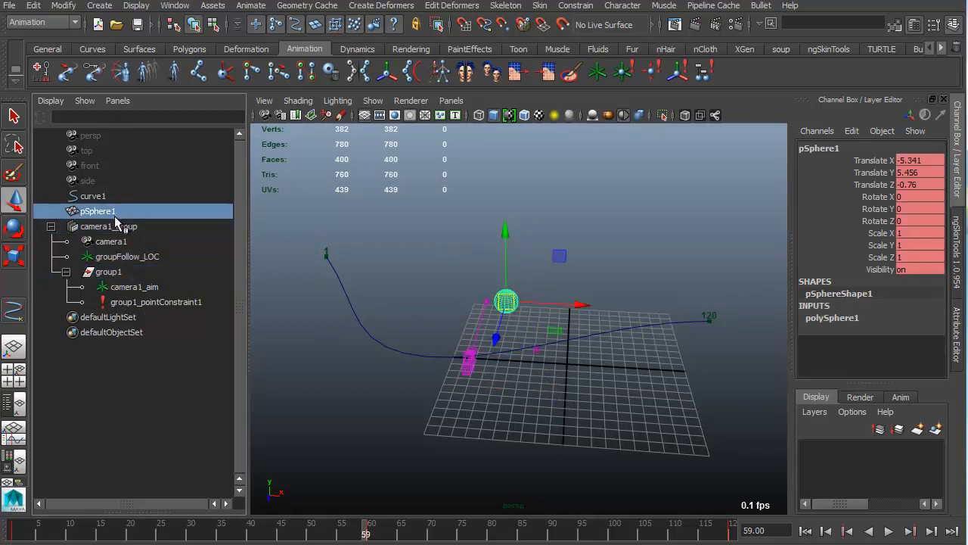
{"action": "left_click", "coordinate": [161, 288]}
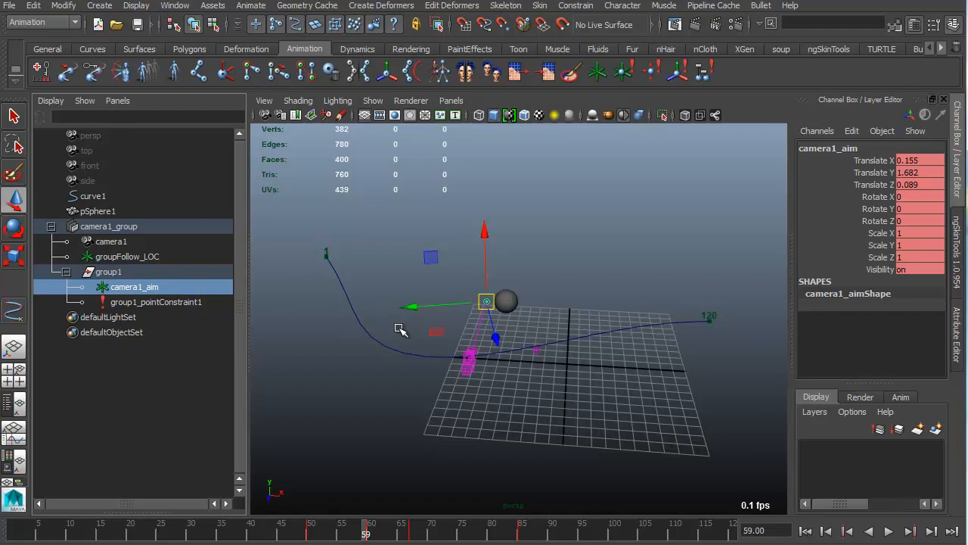
{"action": "left_click", "coordinate": [628, 412]}
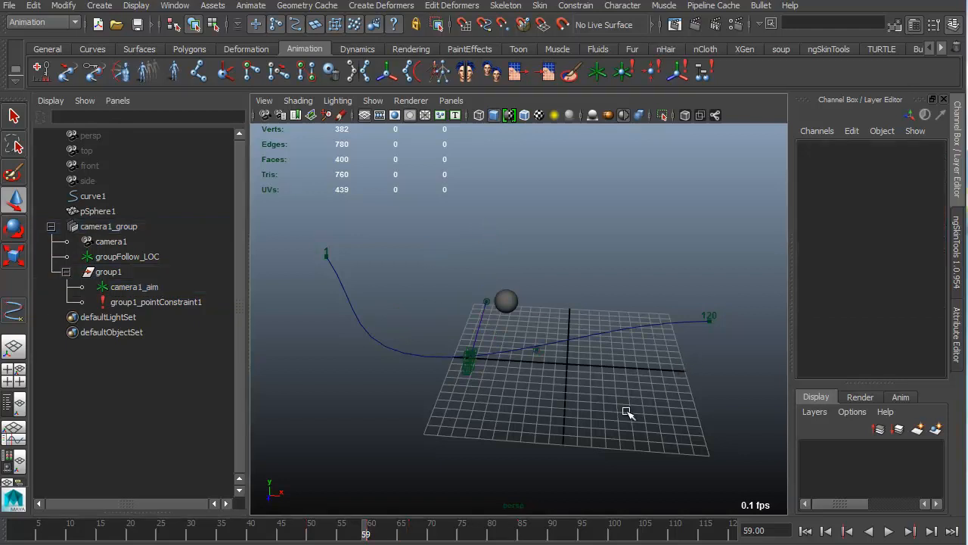